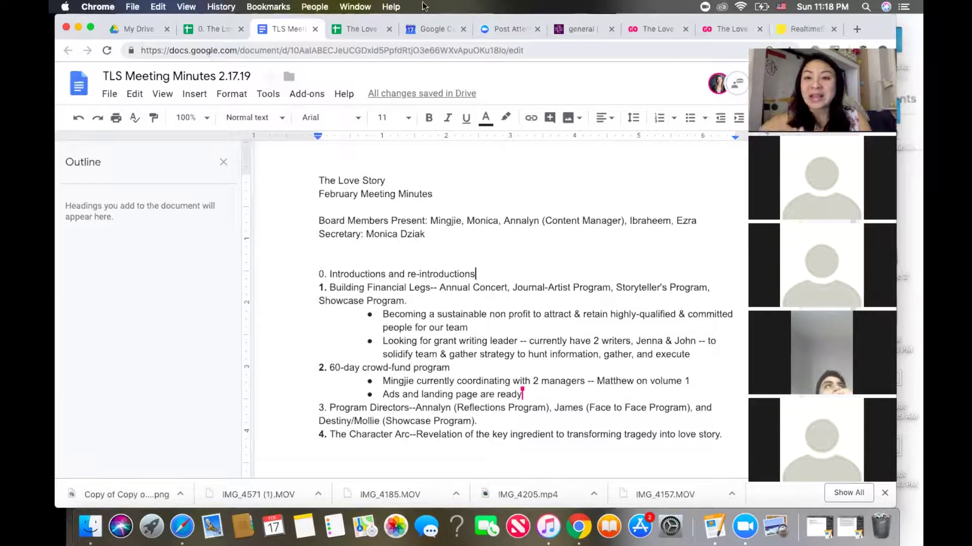
Step: Switch to the Indiegogo campaign preview tab for The Love Story Journal: Multidimensions
left_click(724, 31)
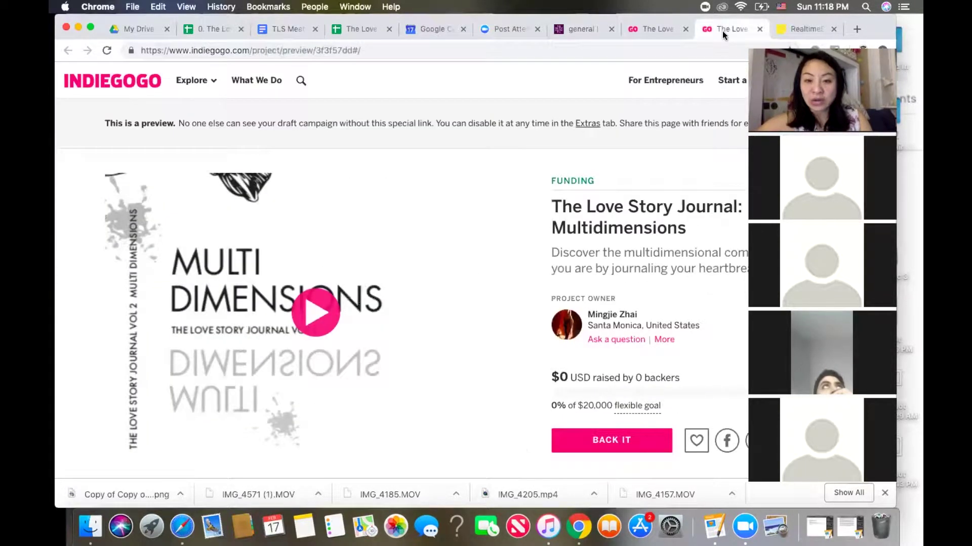
Step: Select the Indiegogo preview's web address, then move the Chrome window down and left
scroll(615, 354, "down", 3)
scroll(614, 395, "up", 3)
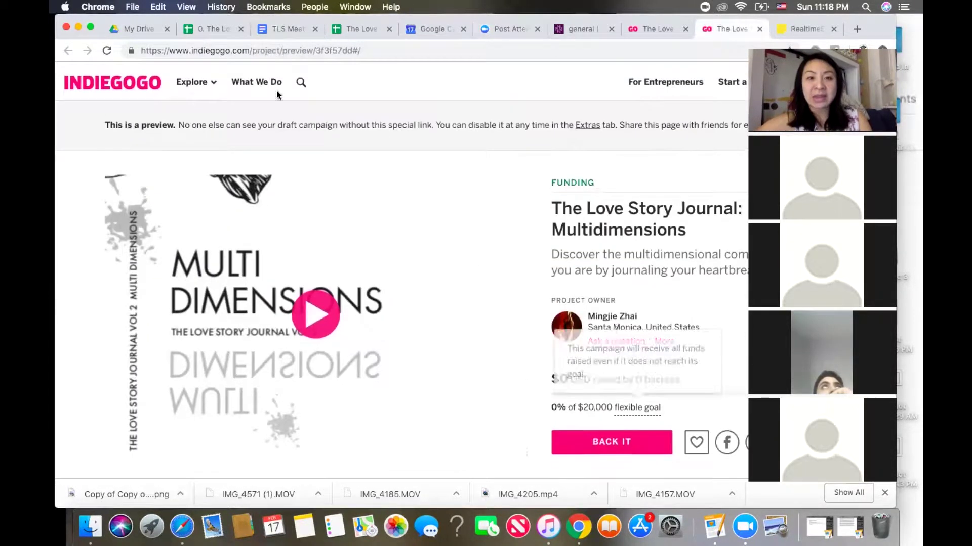
left_click(248, 51)
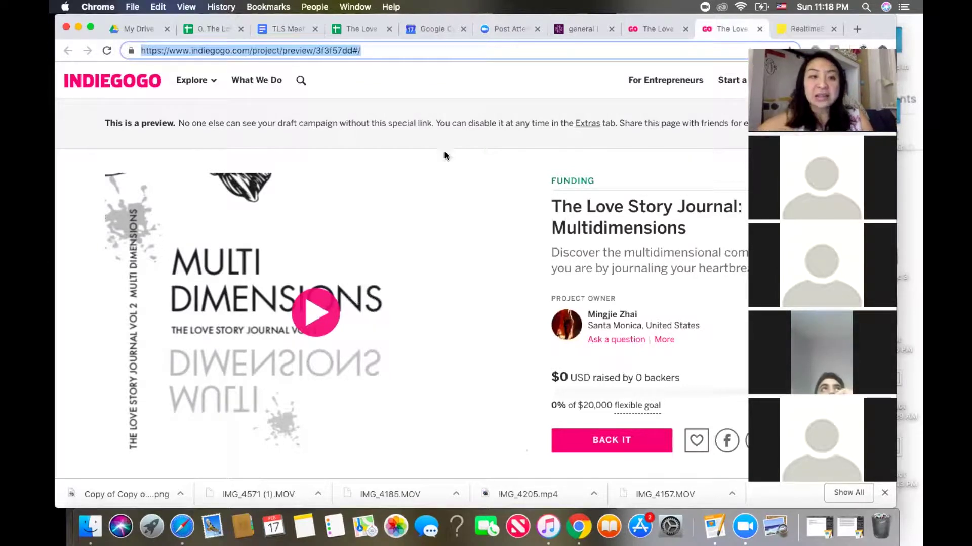
left_click_drag(233, 16, 227, 80)
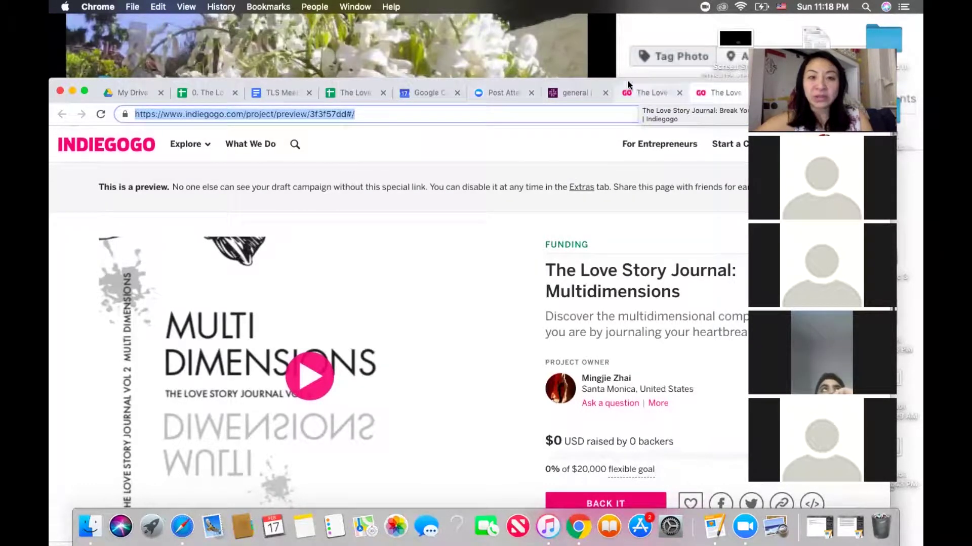
left_click_drag(628, 81, 521, 77)
left_click(677, 91)
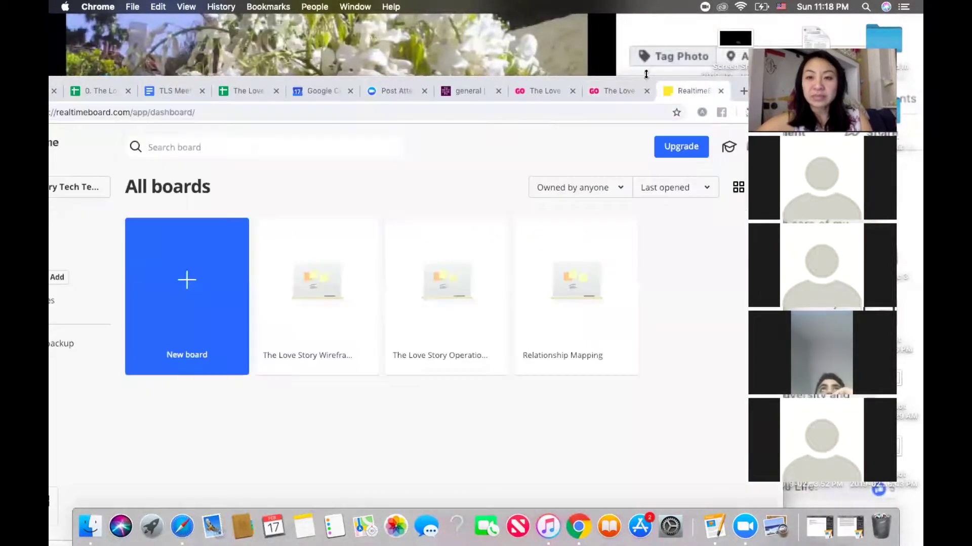
left_click_drag(646, 76, 692, 25)
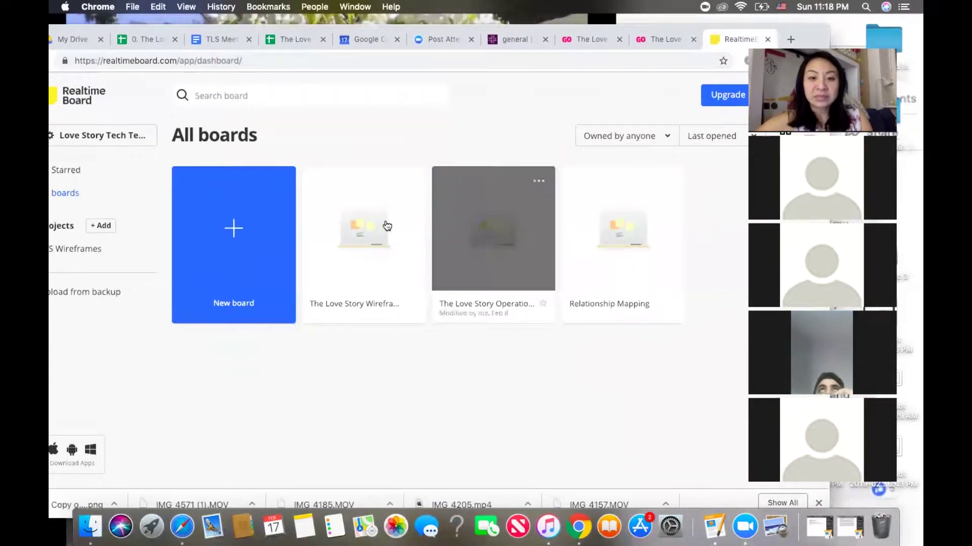
left_click(484, 234)
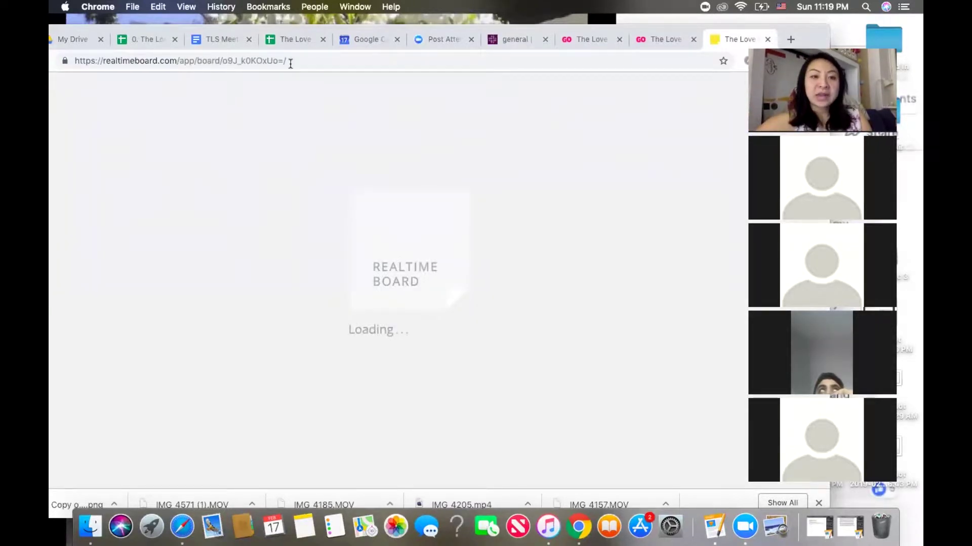
double_click(114, 27)
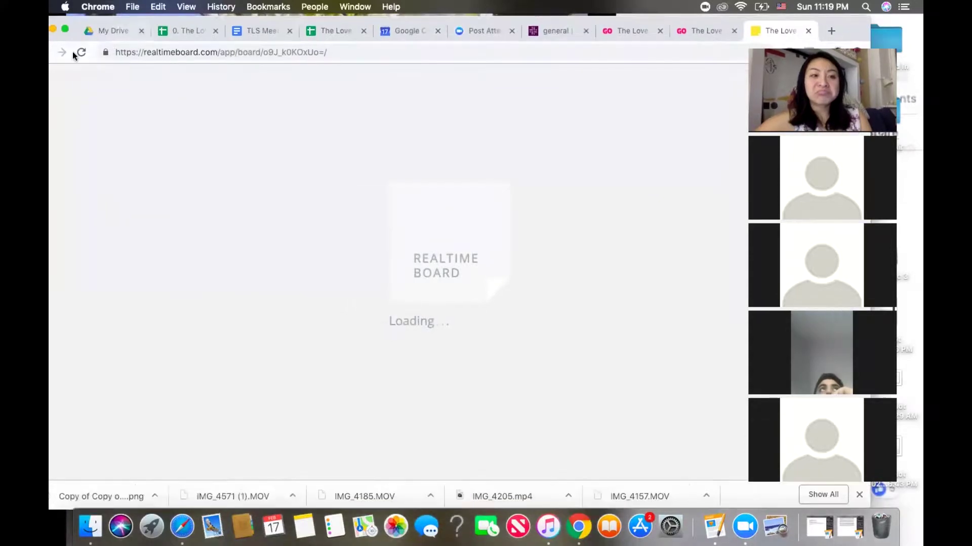
left_click(73, 52)
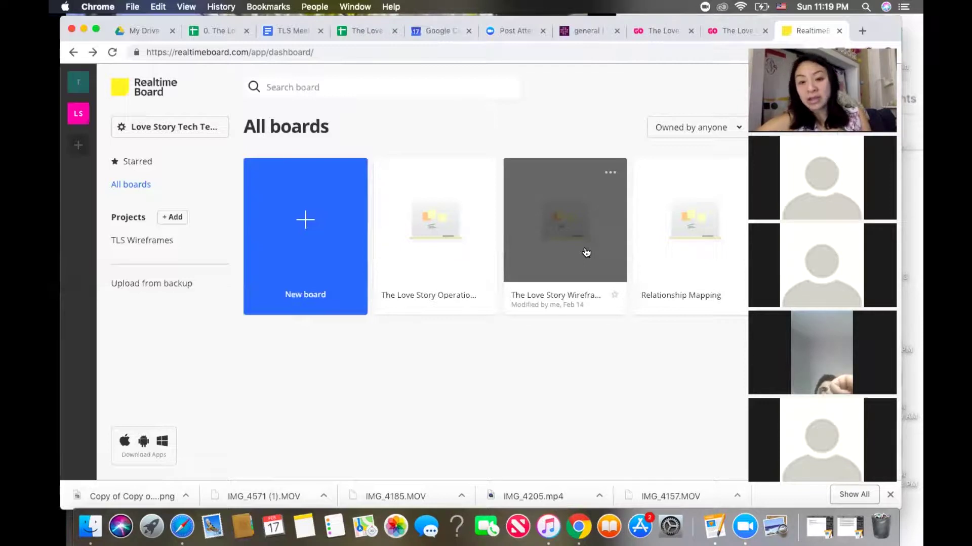
Step: Open The Love Story Wireframes board and zoom around its Google Adwords funnel grid
left_click(586, 252)
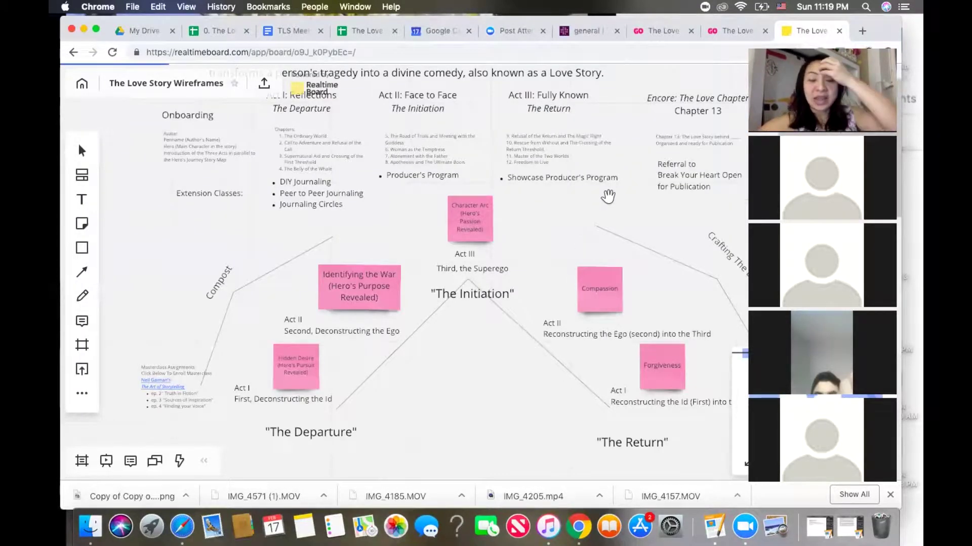
scroll(577, 217, "down", 5)
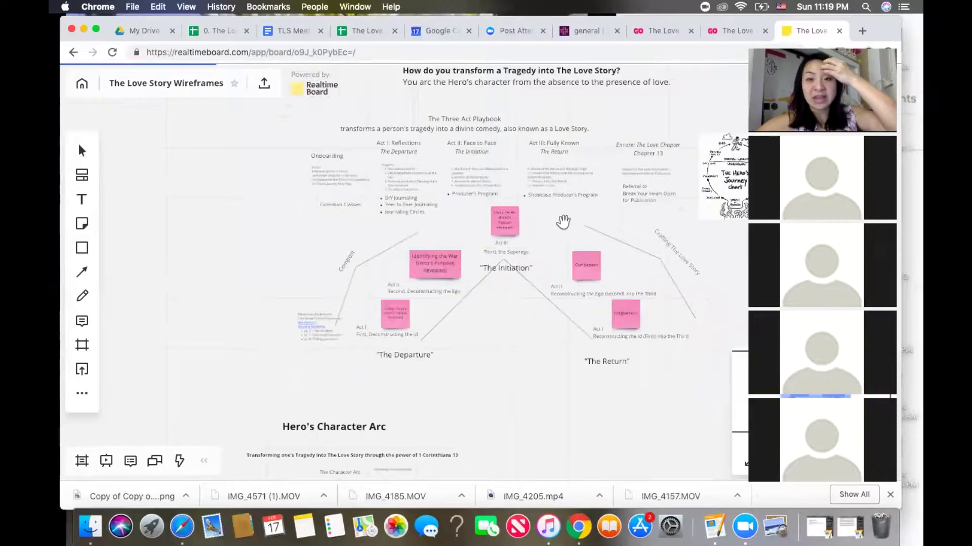
scroll(564, 222, "down", 5)
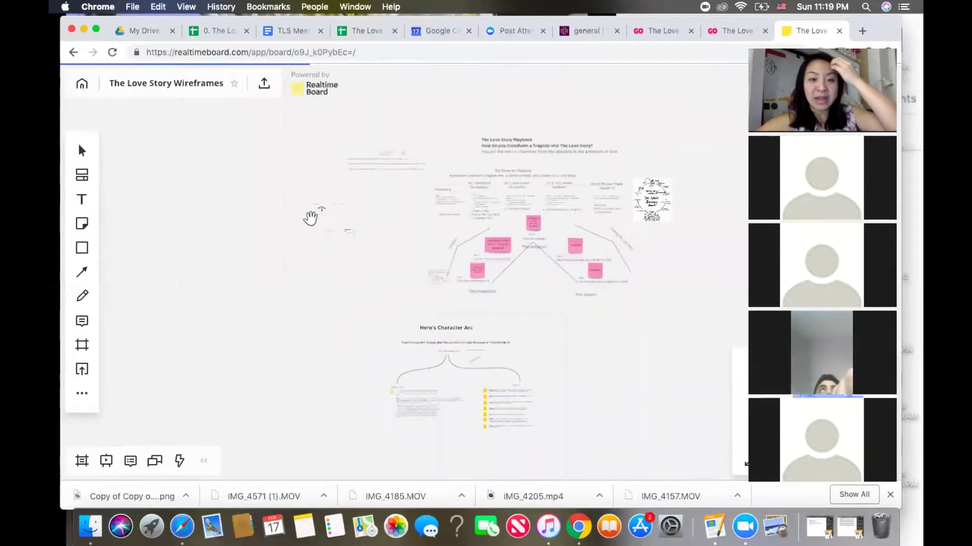
scroll(323, 233, "up", 5)
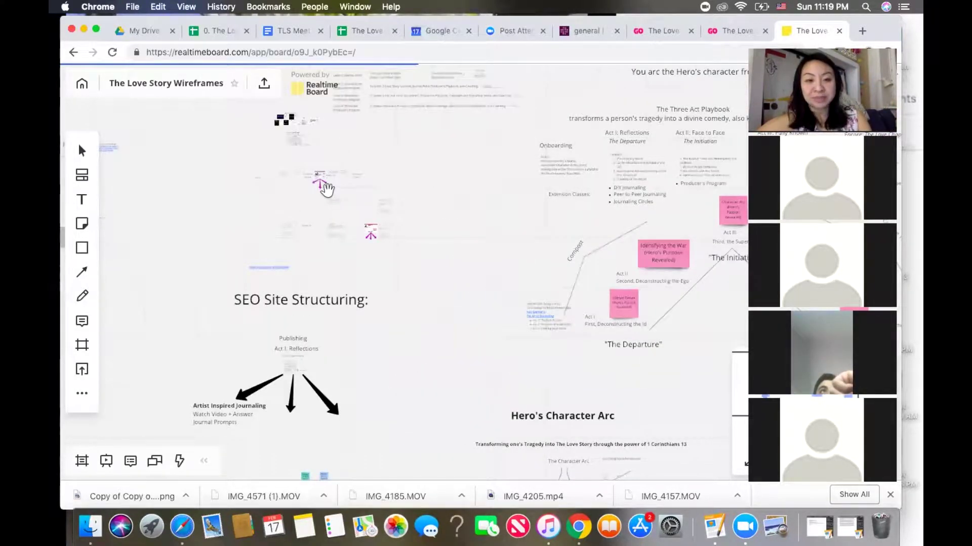
scroll(328, 190, "up", 2)
scroll(327, 190, "up", 5)
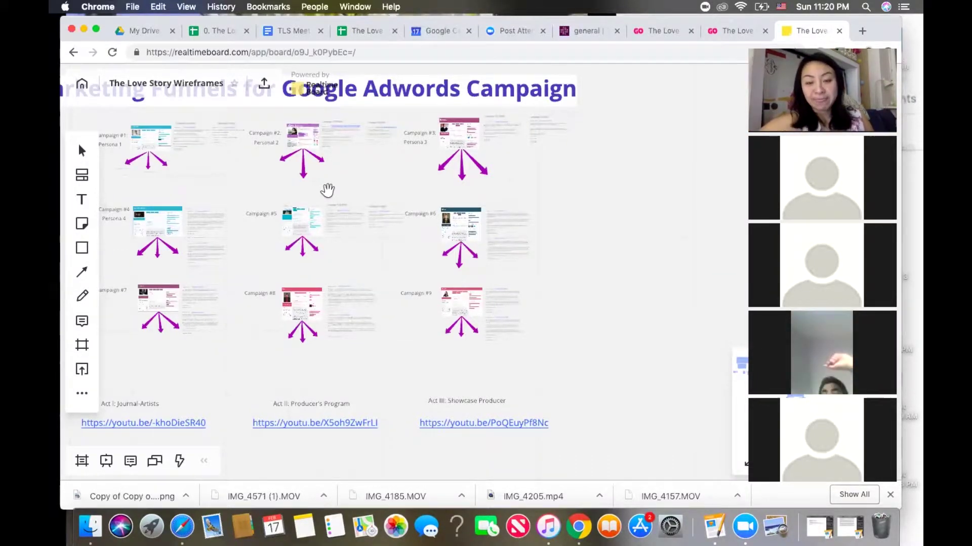
scroll(328, 190, "down", 3)
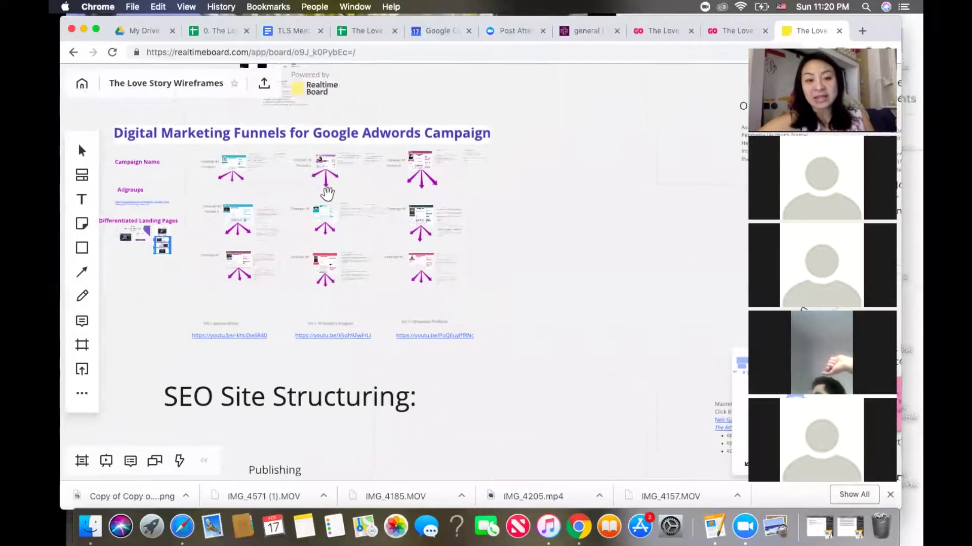
scroll(327, 192, "up", 1)
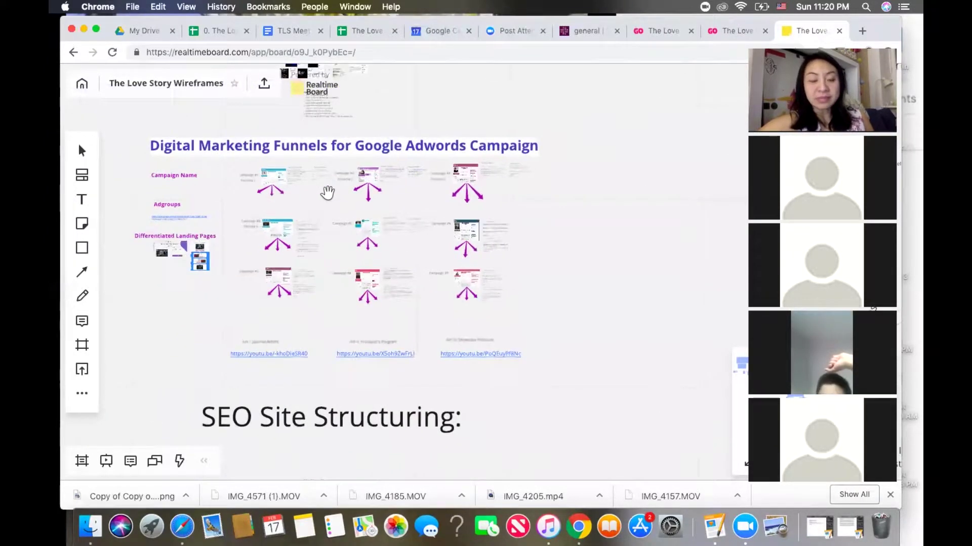
scroll(327, 193, "up", 3)
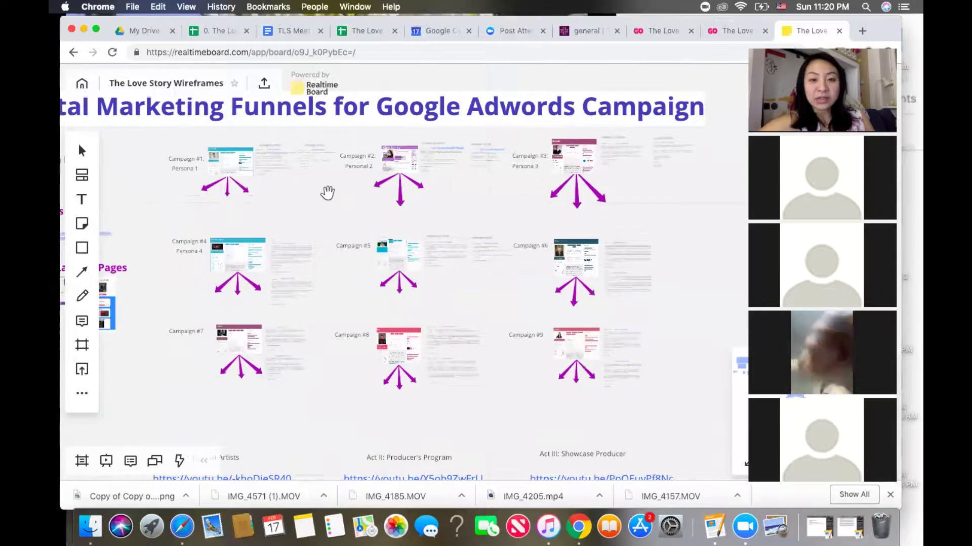
scroll(356, 245, "down", 3)
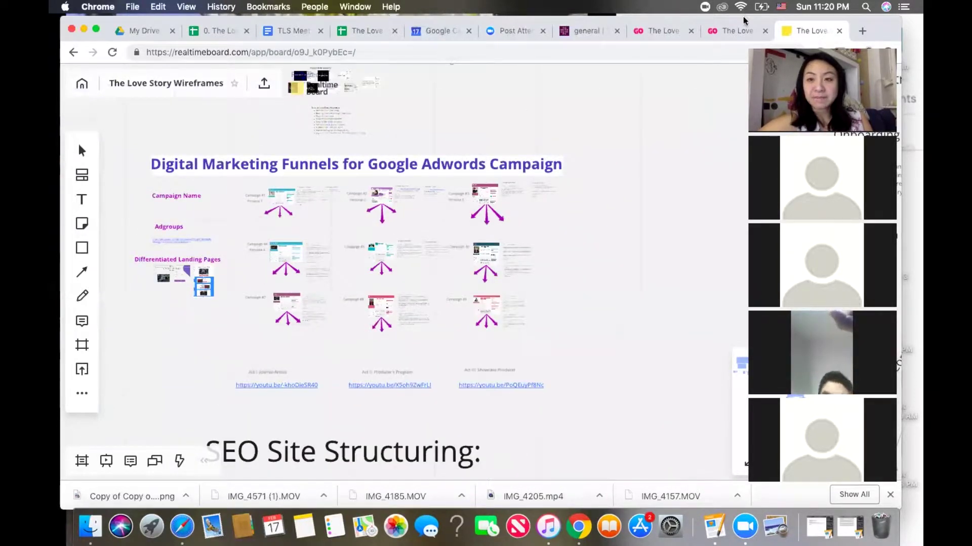
mouse_move(743, 20)
left_mouse_down()
mouse_move(755, 77)
mouse_move(738, 49)
mouse_move(756, 36)
mouse_move(737, 52)
mouse_move(731, 33)
mouse_move(742, 43)
mouse_move(751, 24)
left_mouse_up()
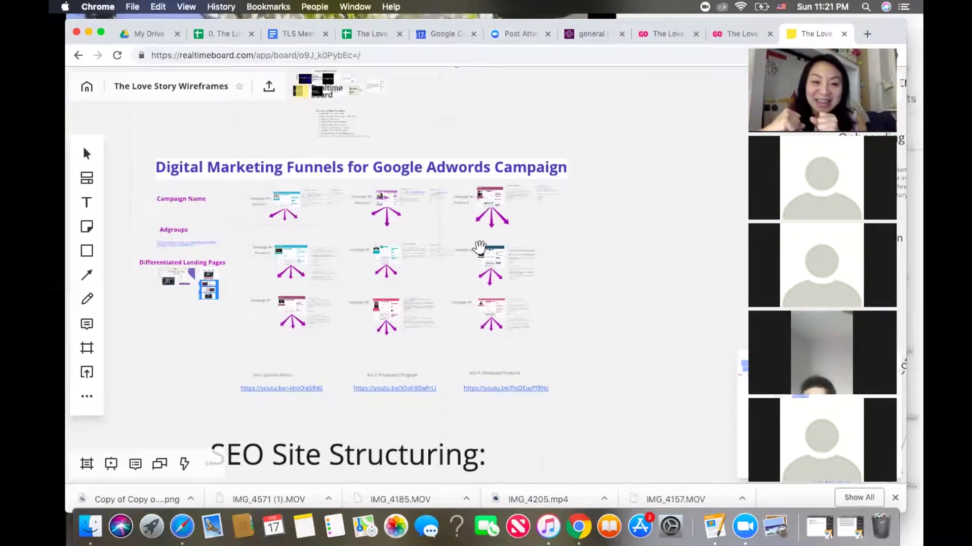
scroll(453, 265, "up", 2)
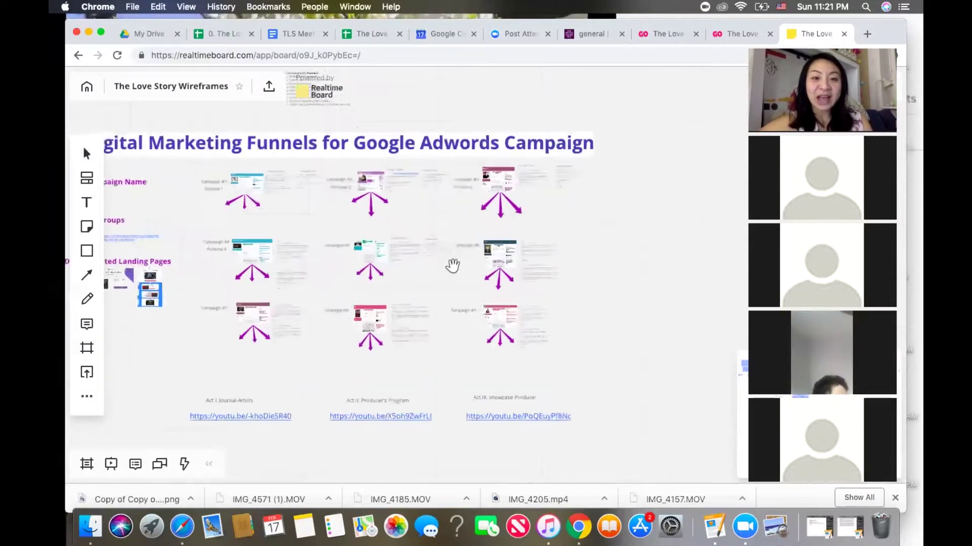
scroll(453, 265, "up", 4)
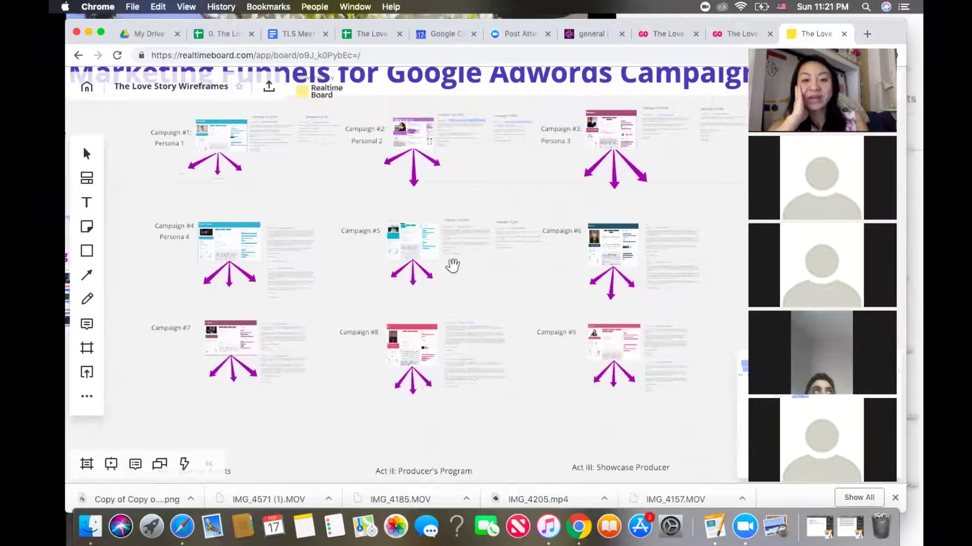
scroll(452, 265, "down", 2)
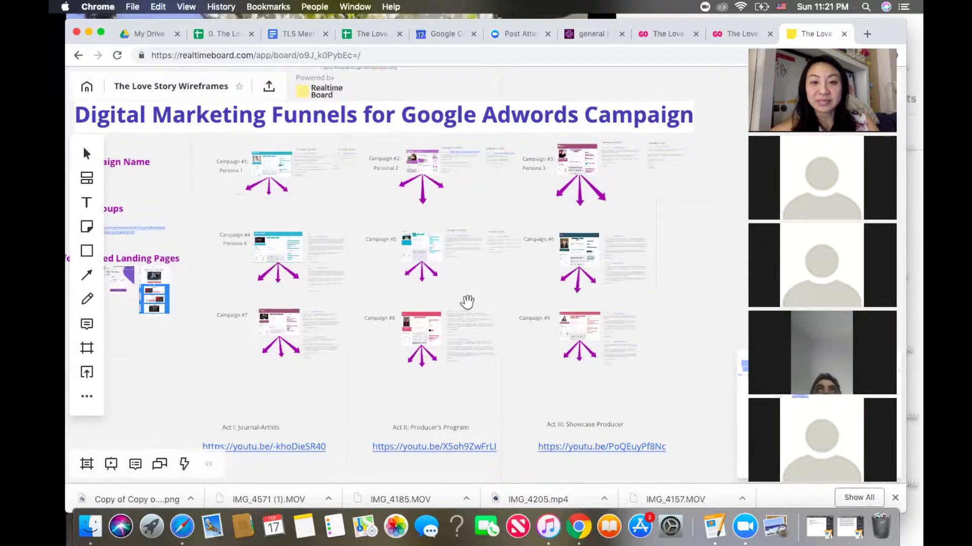
scroll(466, 301, "down", 3)
Step: Zoom to the Adgroups section and follow its link to The Love Story Adwords Planner Part A
scroll(466, 301, "up", 5)
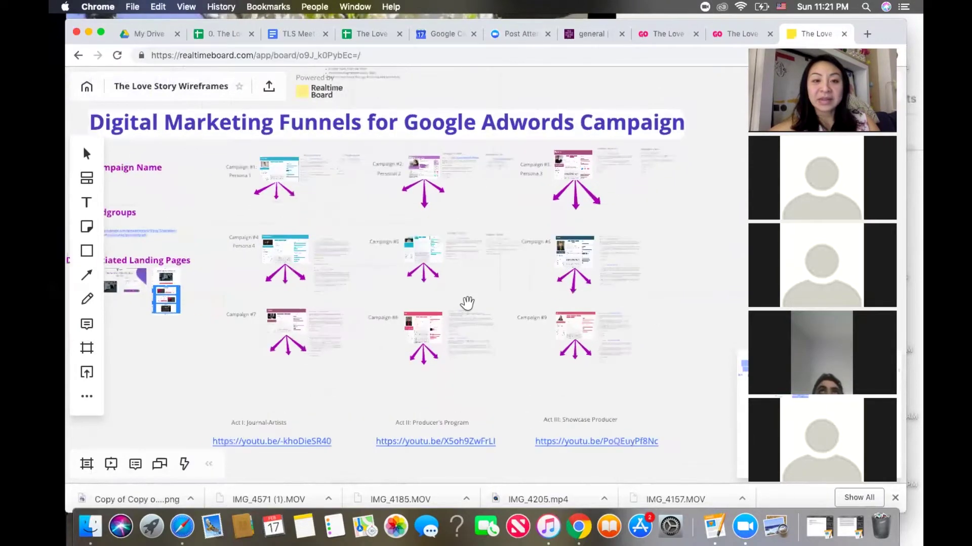
scroll(467, 303, "up", 5)
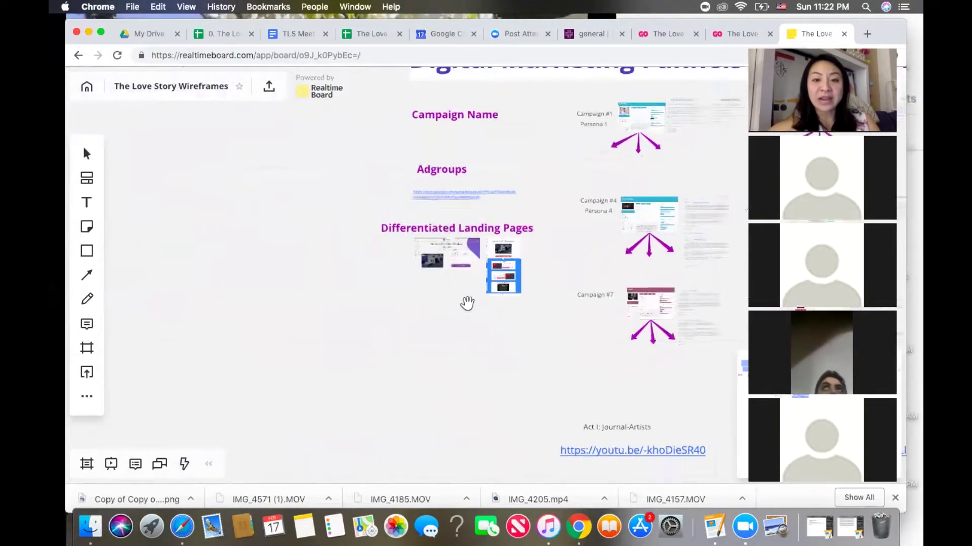
scroll(486, 256, "down", 3)
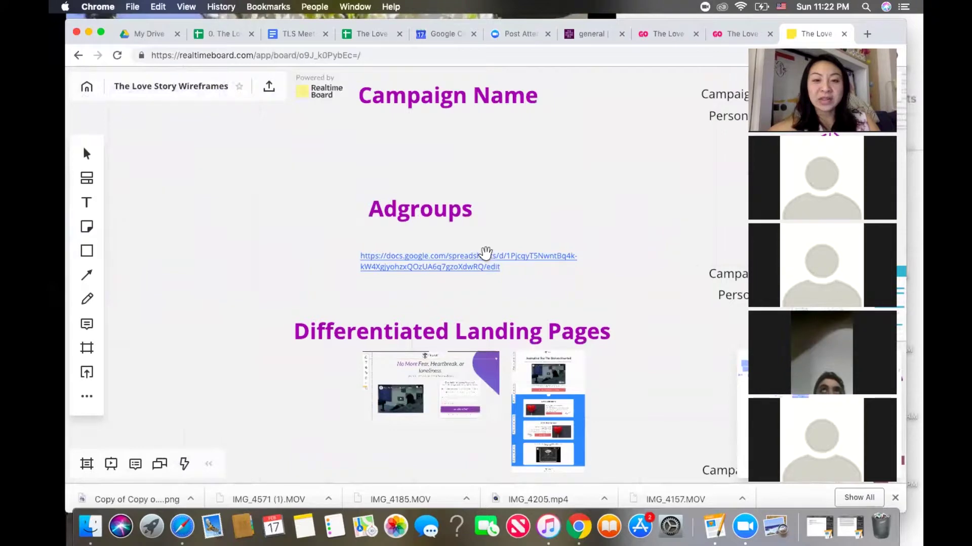
scroll(486, 253, "down", 2)
scroll(464, 260, "up", 5)
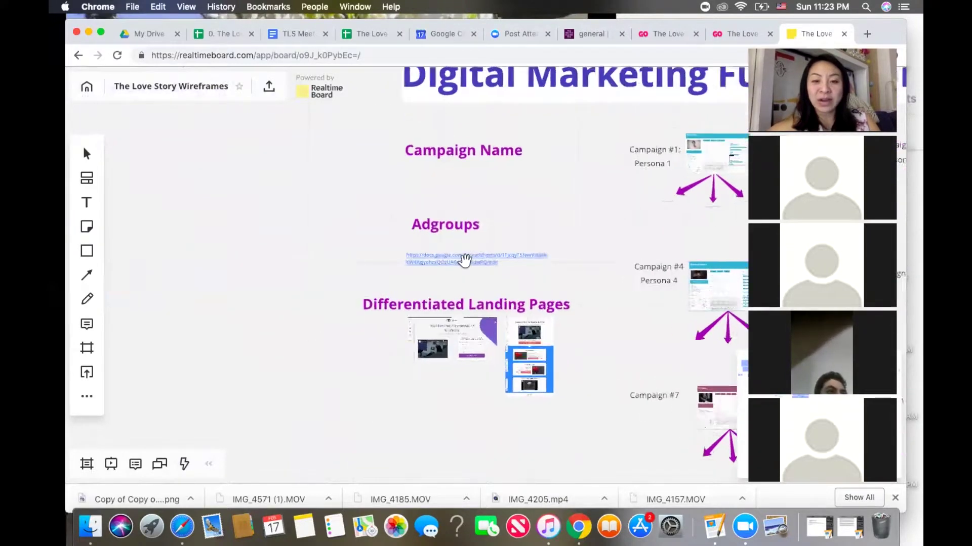
left_click(464, 256)
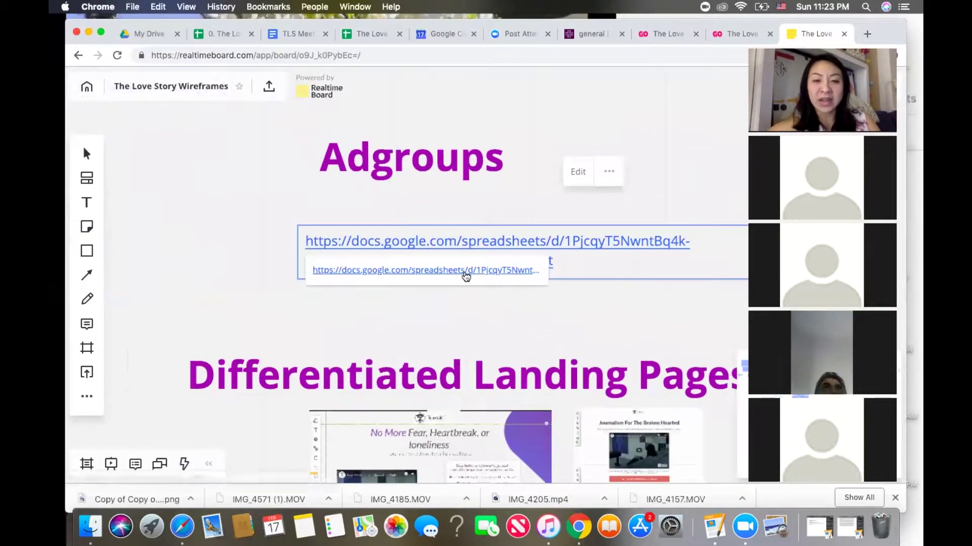
left_click(464, 269)
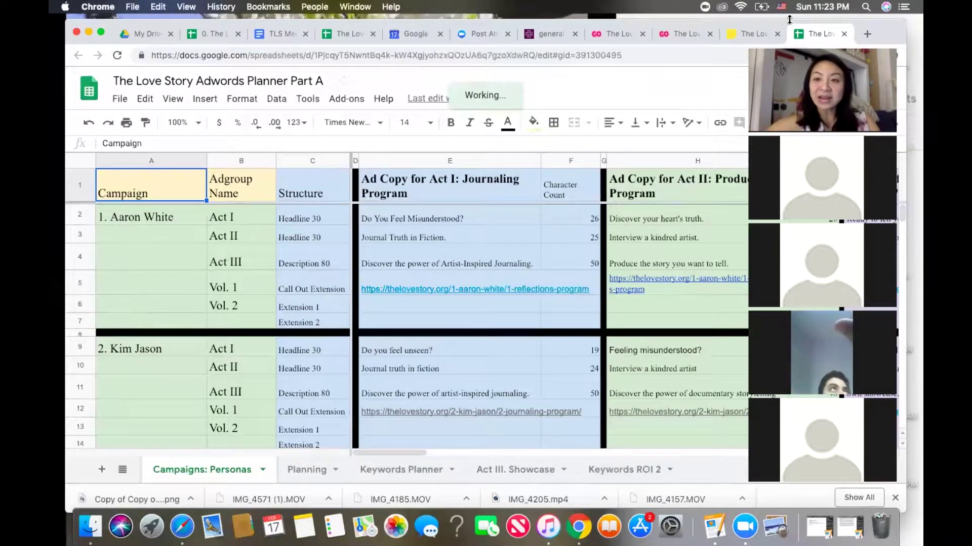
left_click_drag(774, 13, 782, 46)
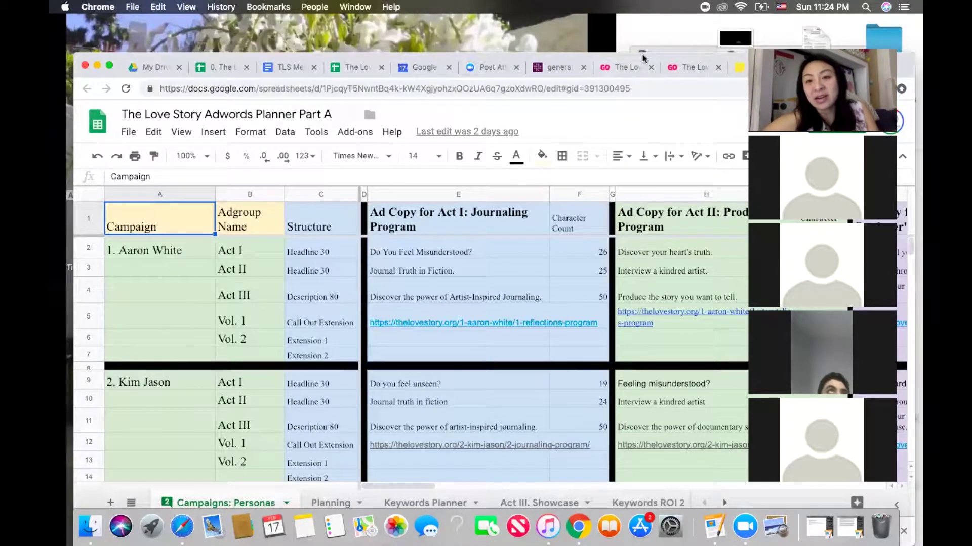
double_click(622, 56)
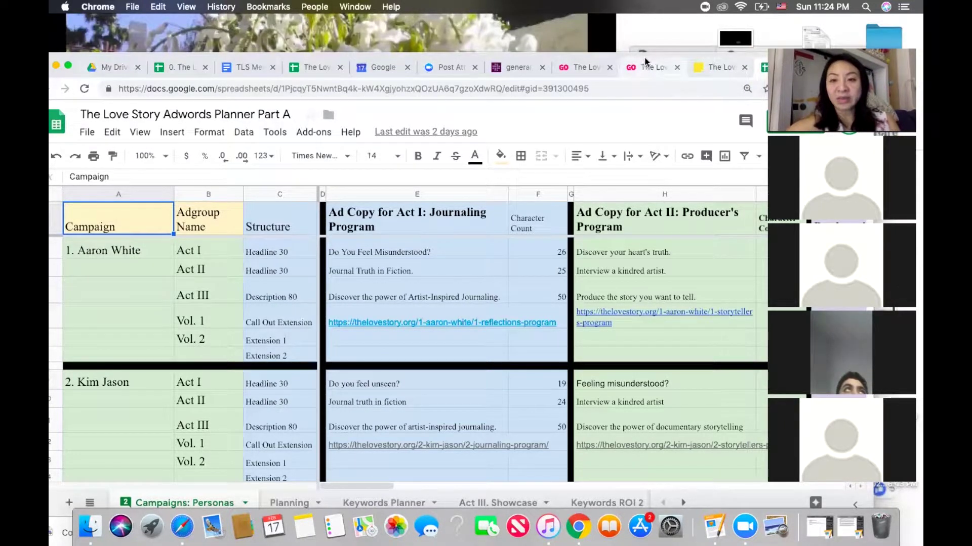
left_click_drag(649, 53, 677, 64)
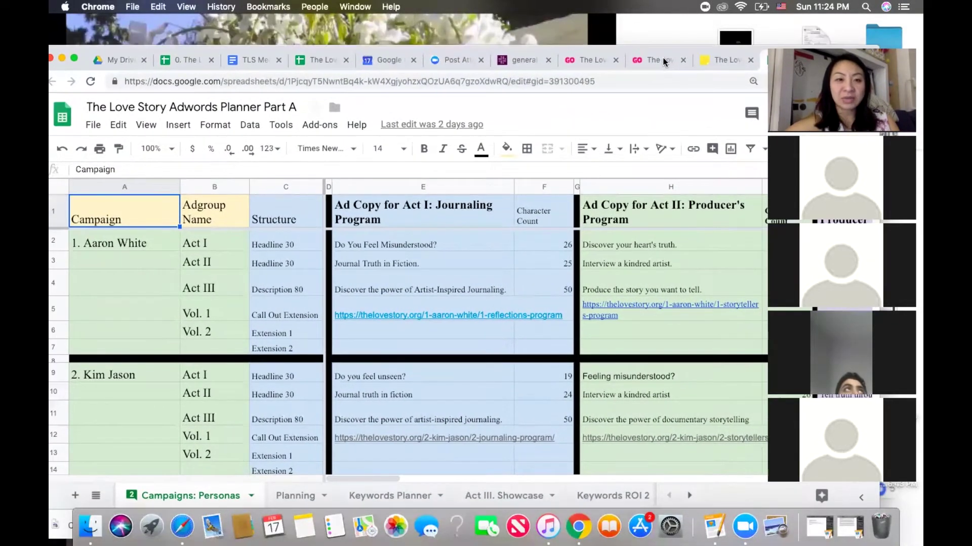
Step: Review the crowd-fund notes in TLS Meeting Minutes 2.17.19, then open a blank Chrome tab
left_click(252, 72)
scroll(403, 444, "down", 4)
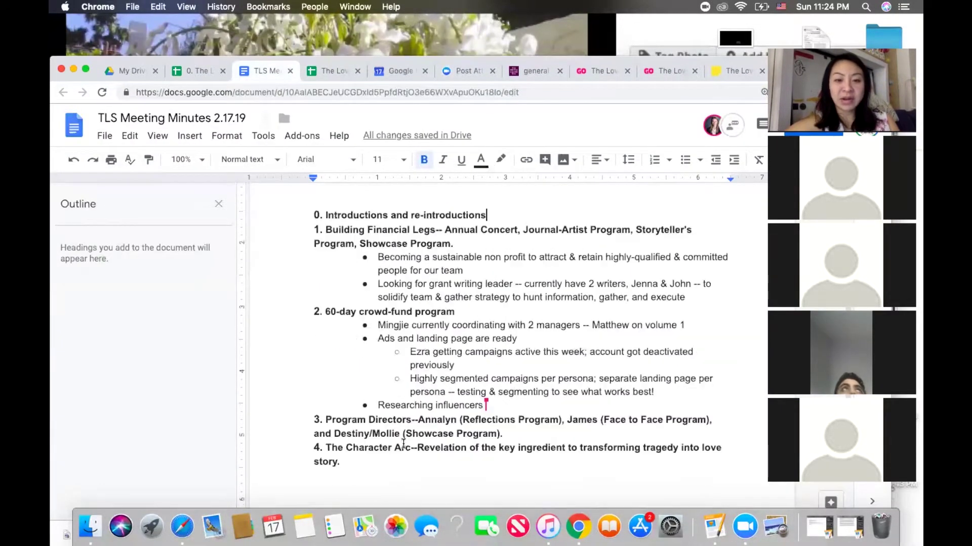
scroll(404, 444, "down", 2)
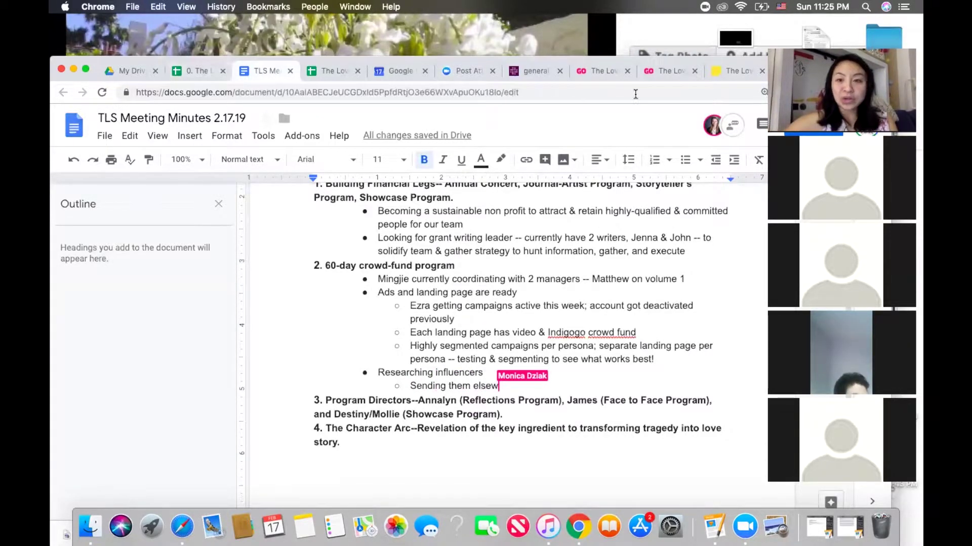
left_click_drag(542, 68, 391, 80)
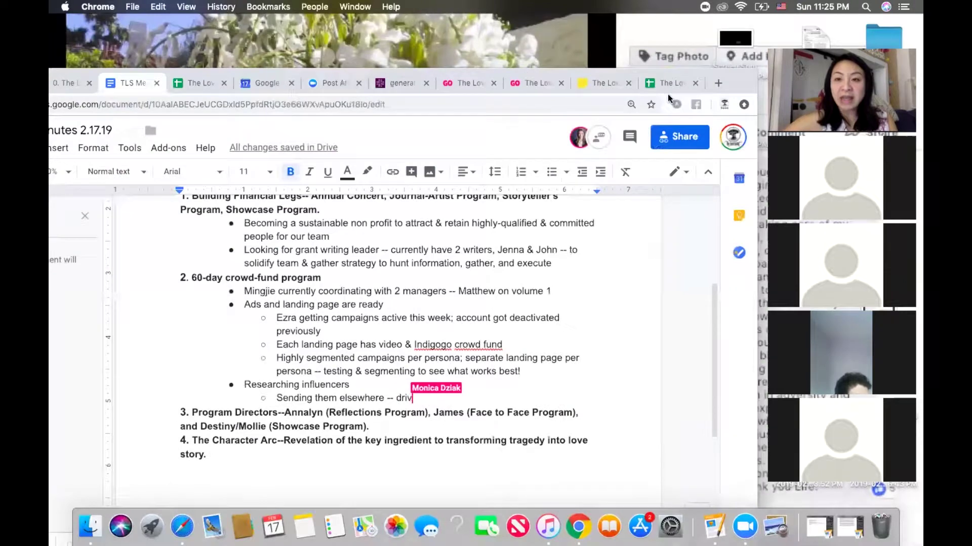
left_click(718, 84)
Step: Load the crowdfund site and open The Love Story vol. 2: Multidimensions project page
left_click_drag(737, 83, 905, 44)
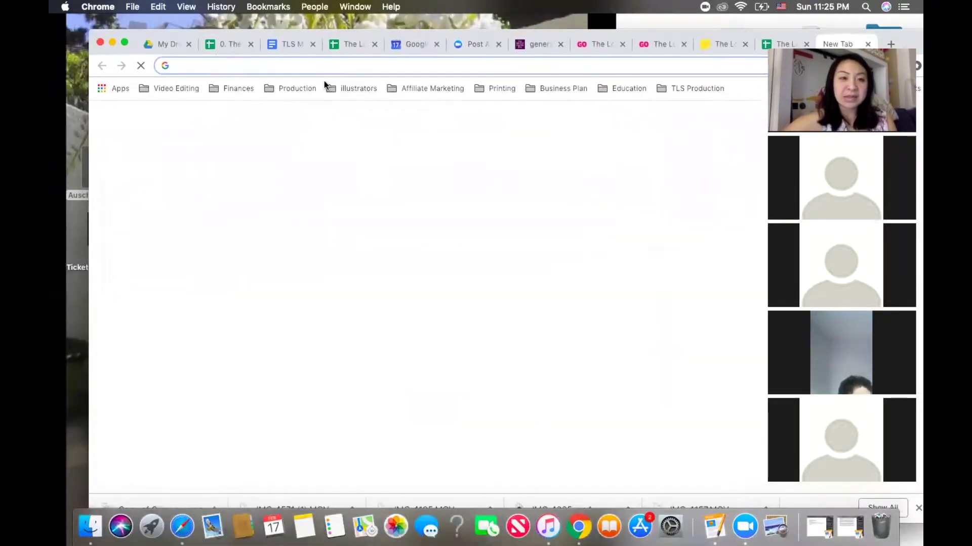
type("crowdfund.thelovestory.org")
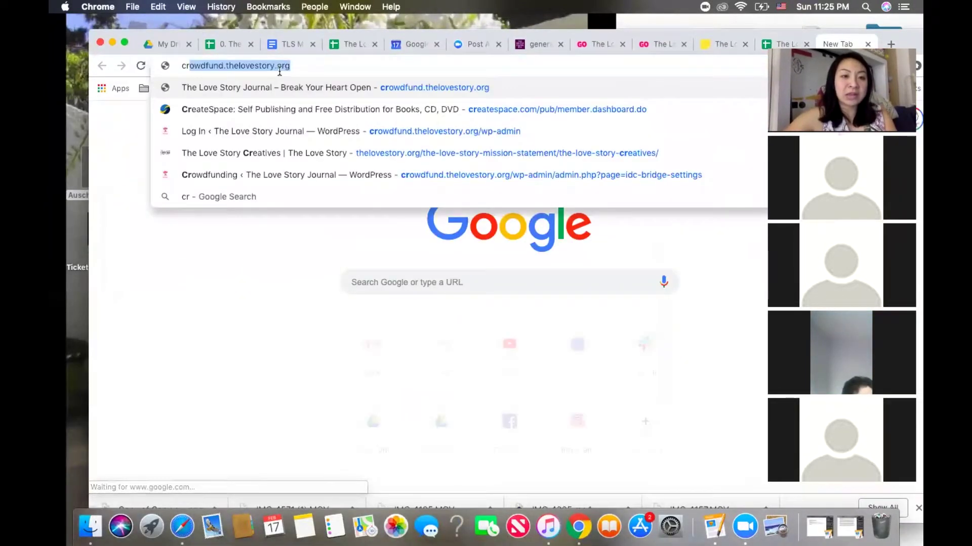
key("Return")
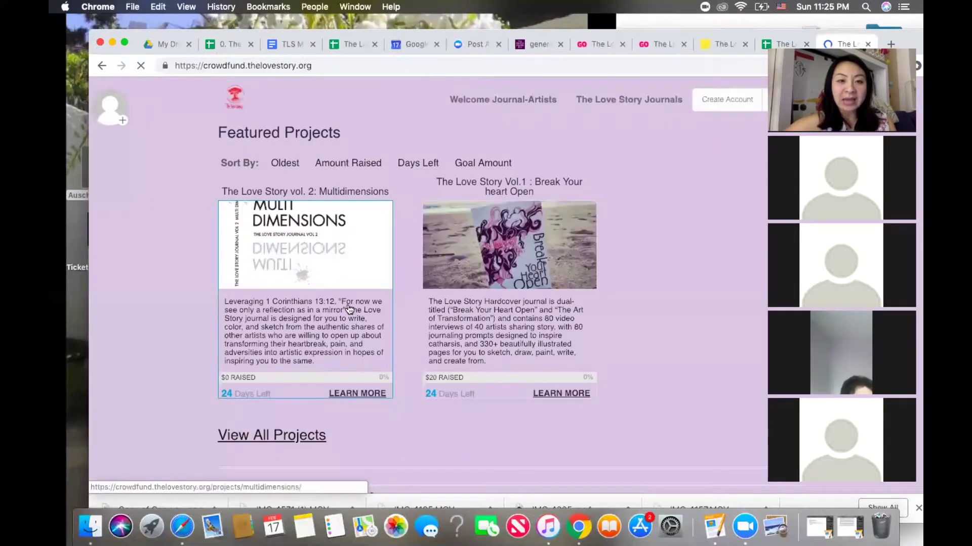
scroll(349, 309, "down", 3)
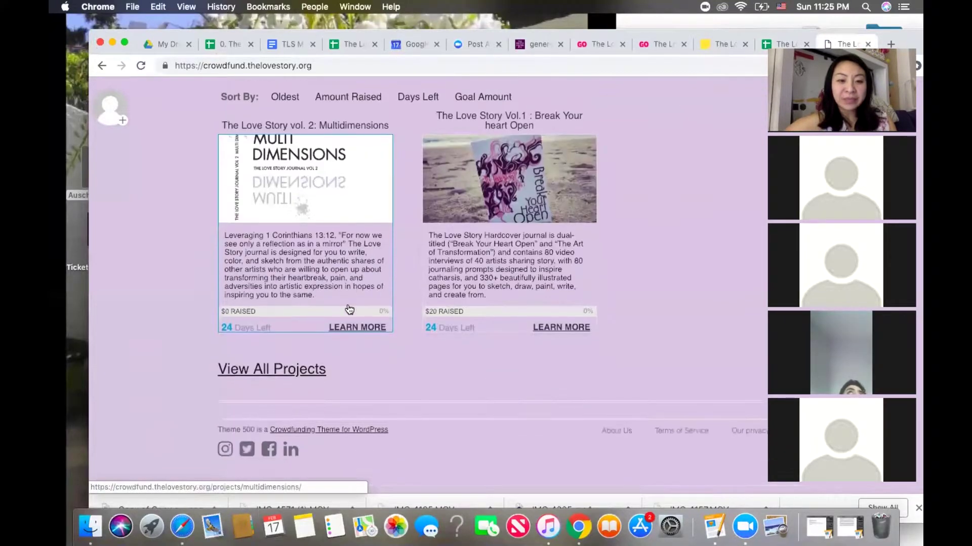
left_click(328, 251)
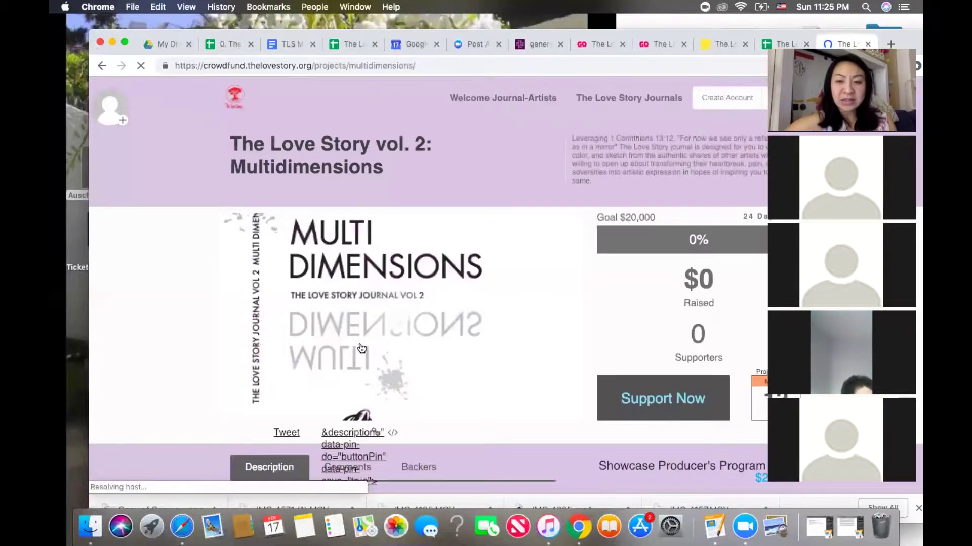
Step: Read through the project page's $20,000 goal and $0 raised, then go to Create Account
scroll(361, 348, "down", 5)
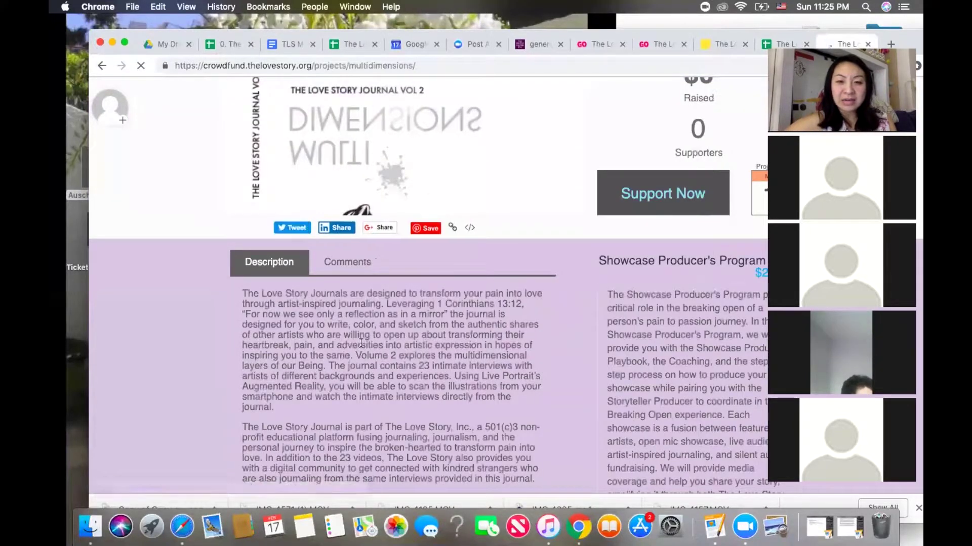
scroll(362, 344, "down", 10)
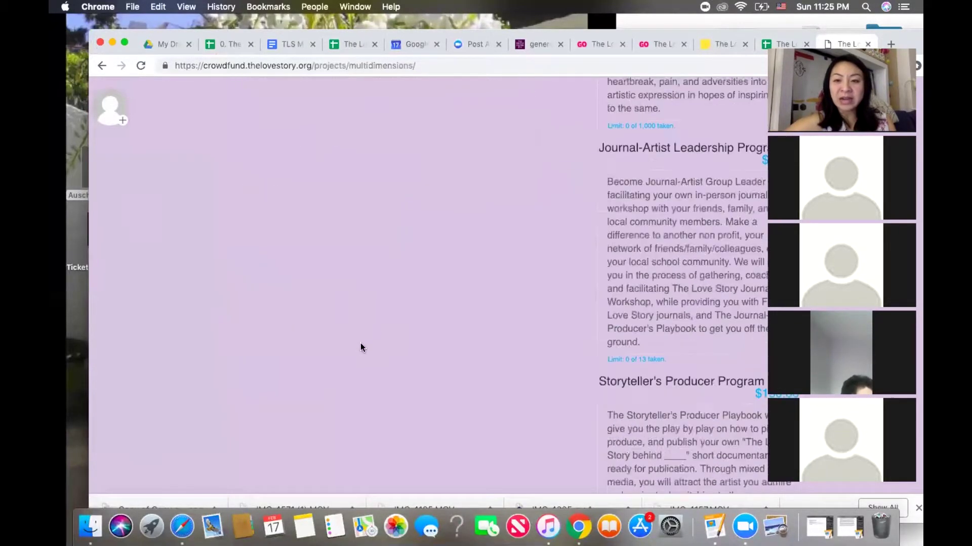
scroll(360, 345, "down", 5)
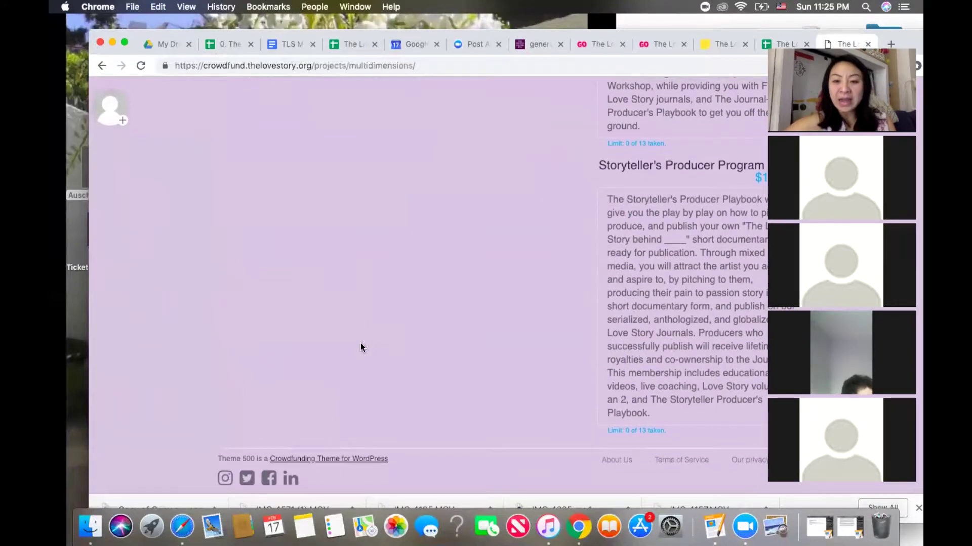
scroll(360, 347, "up", 20)
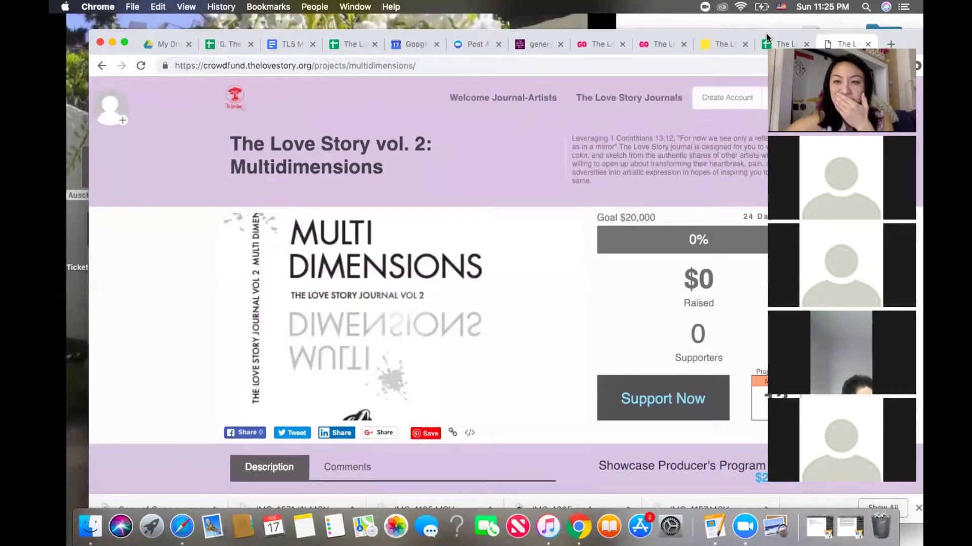
left_click_drag(756, 32, 691, 56)
left_click(660, 123)
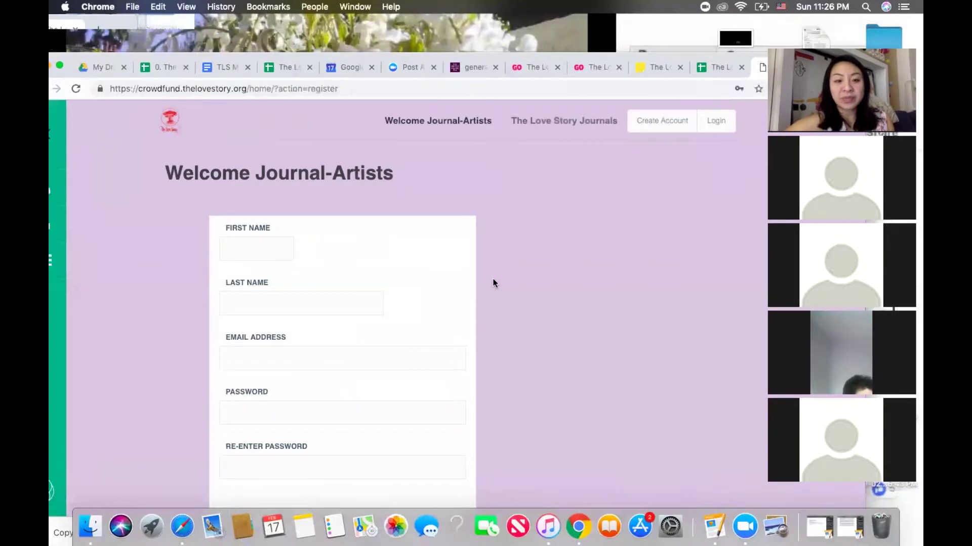
Step: Scroll the Welcome Journal-Artists form to Complete Registration and back, then move the window up
scroll(494, 284, "down", 3)
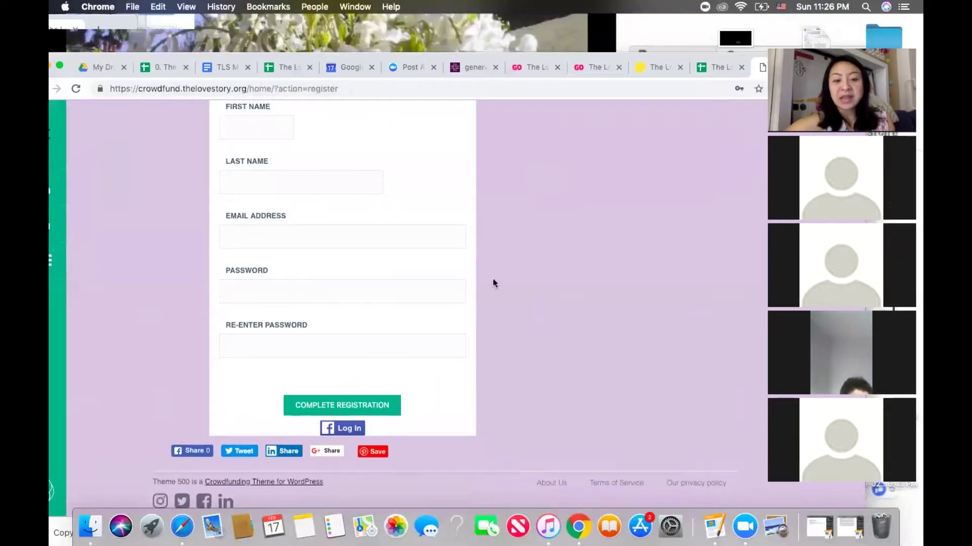
scroll(495, 283, "up", 3)
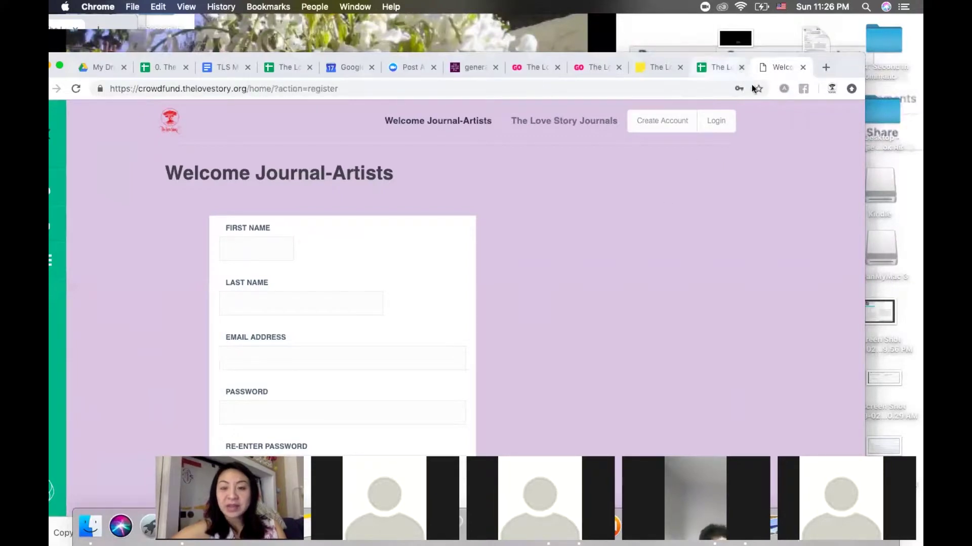
left_click_drag(835, 59, 865, 26)
scroll(550, 353, "down", 5)
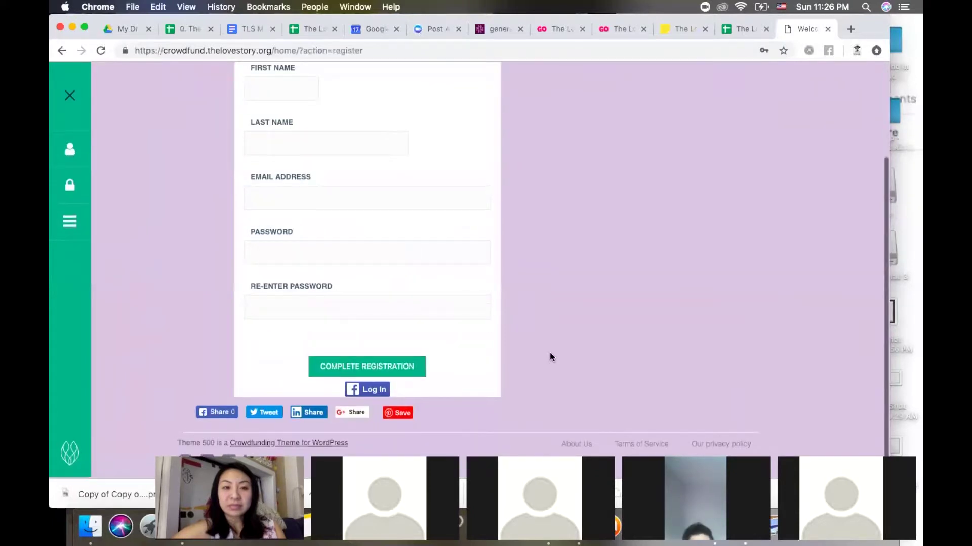
scroll(549, 353, "up", 3)
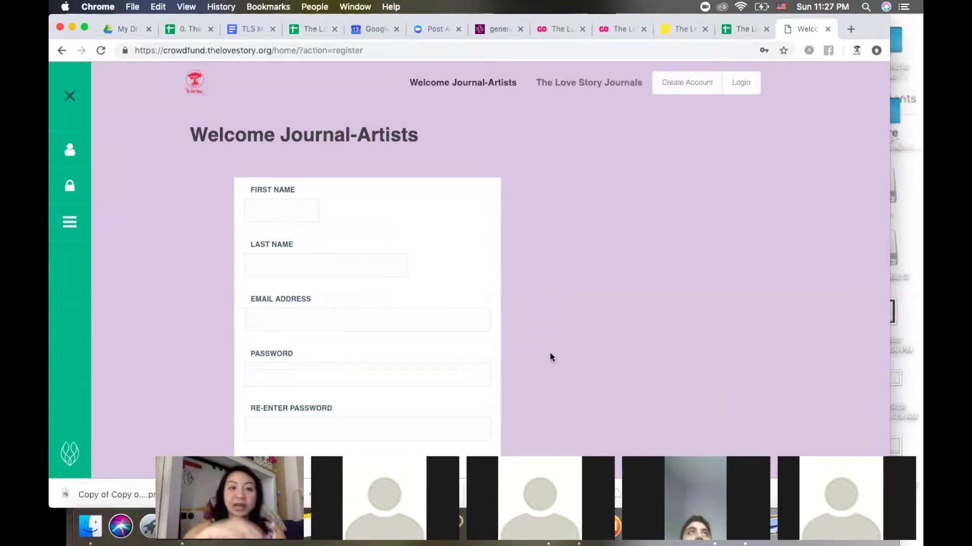
Step: Return to TLS Meeting Minutes and scroll to the new 'Each step represents' bullet under Program Directors
left_click(245, 31)
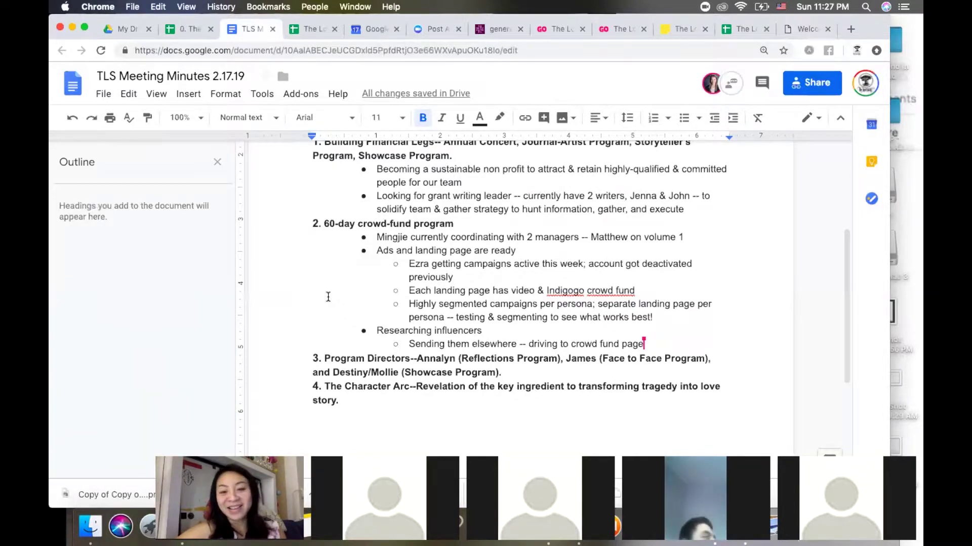
scroll(357, 353, "down", 2)
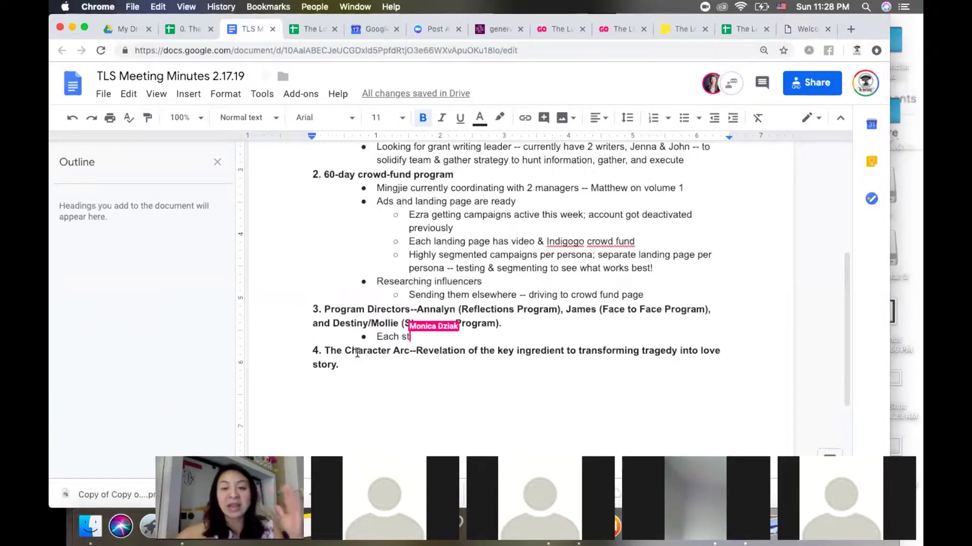
left_click_drag(849, 22, 855, 132)
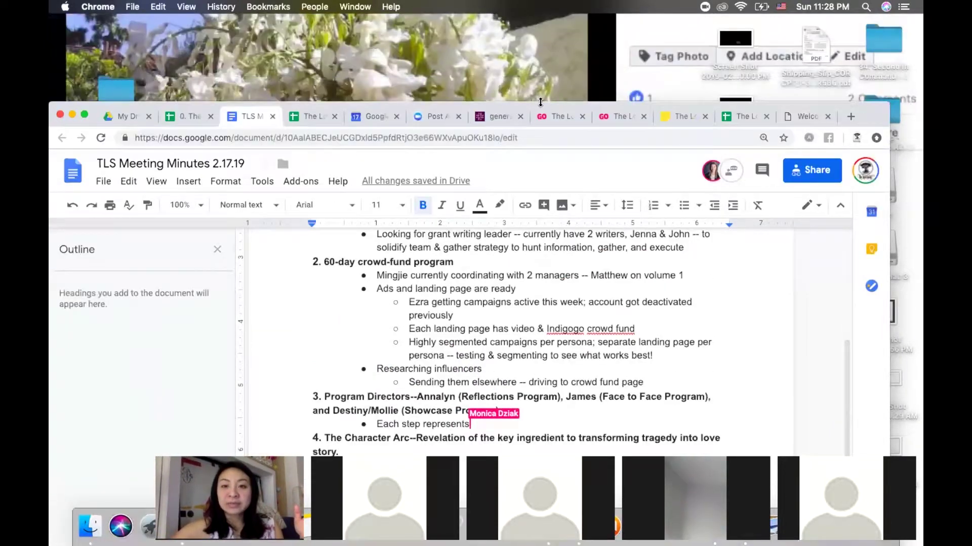
Step: Switch to The Love Story Wireframes board and pan to The Departure, Initiation and Return map
left_click(680, 117)
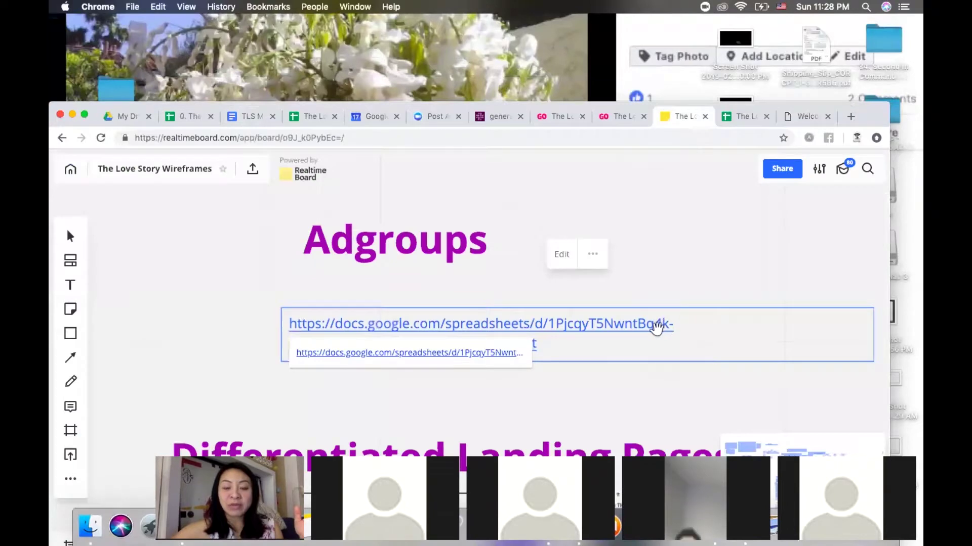
scroll(656, 326, "down", 5)
scroll(657, 329, "right", 15)
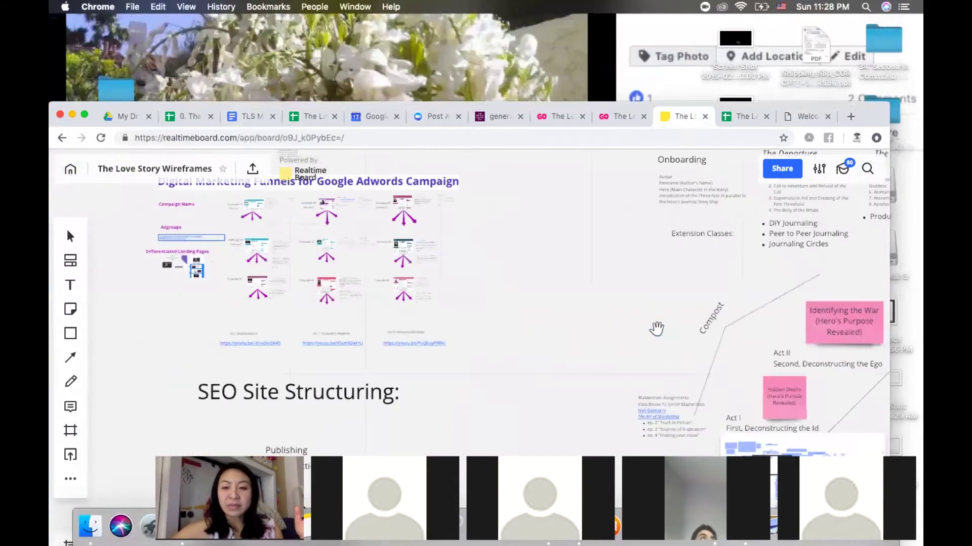
scroll(656, 333, "left", 8)
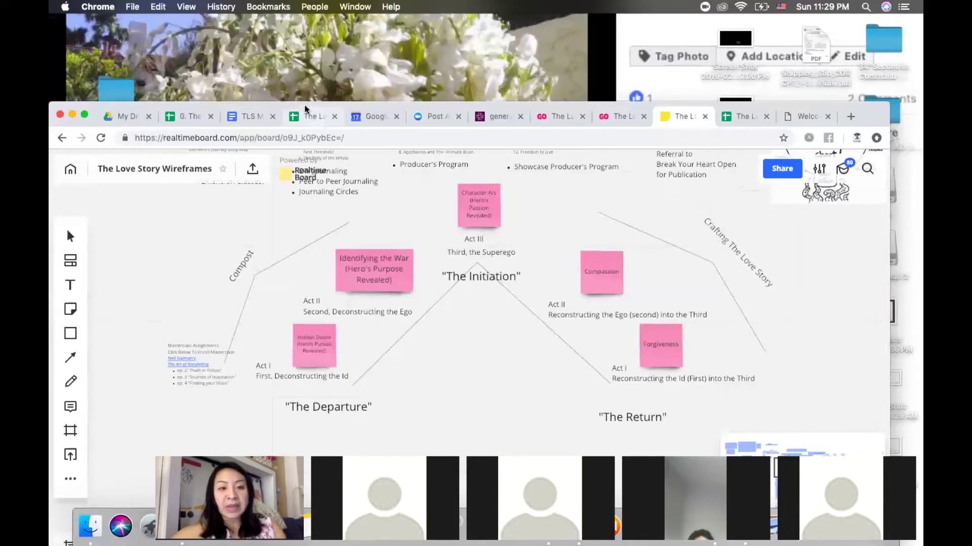
left_click_drag(306, 107, 323, 15)
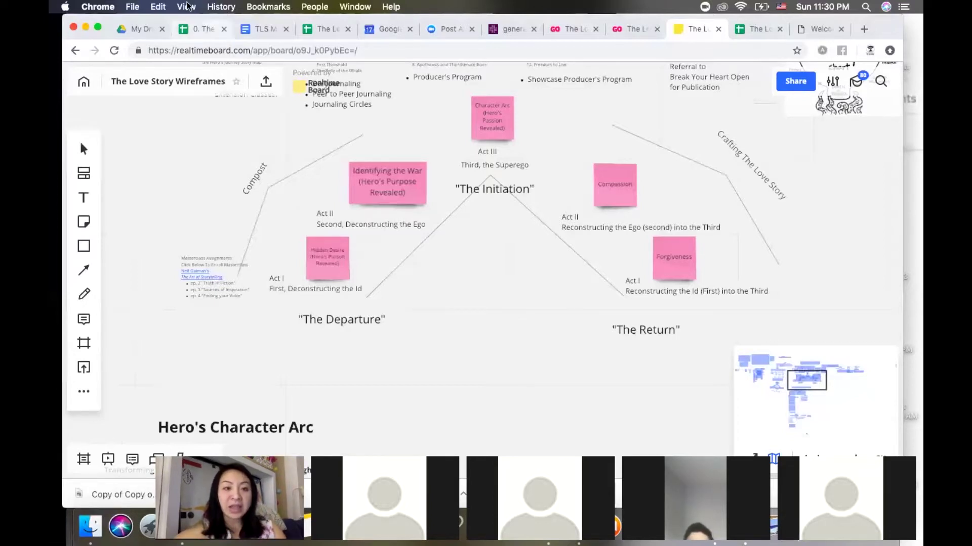
left_click(243, 32)
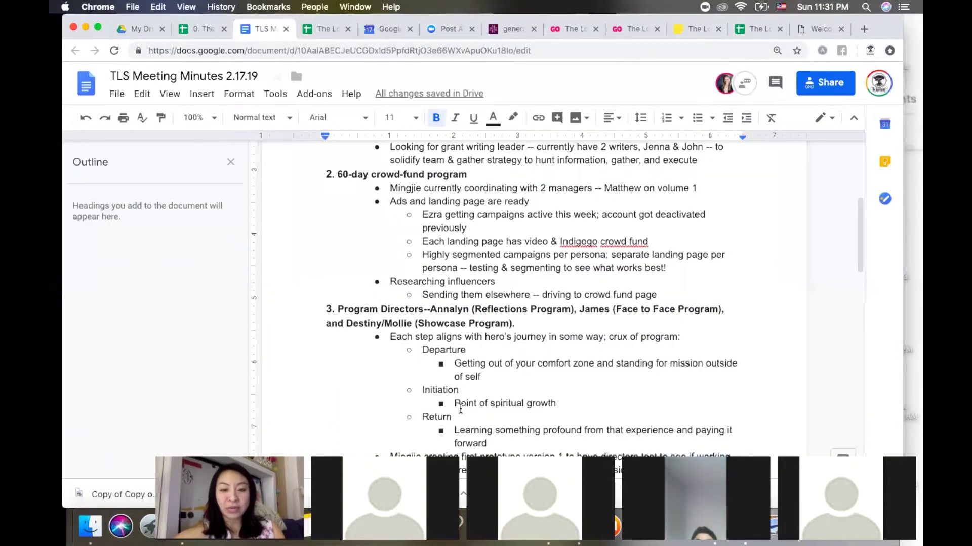
scroll(461, 408, "down", 2)
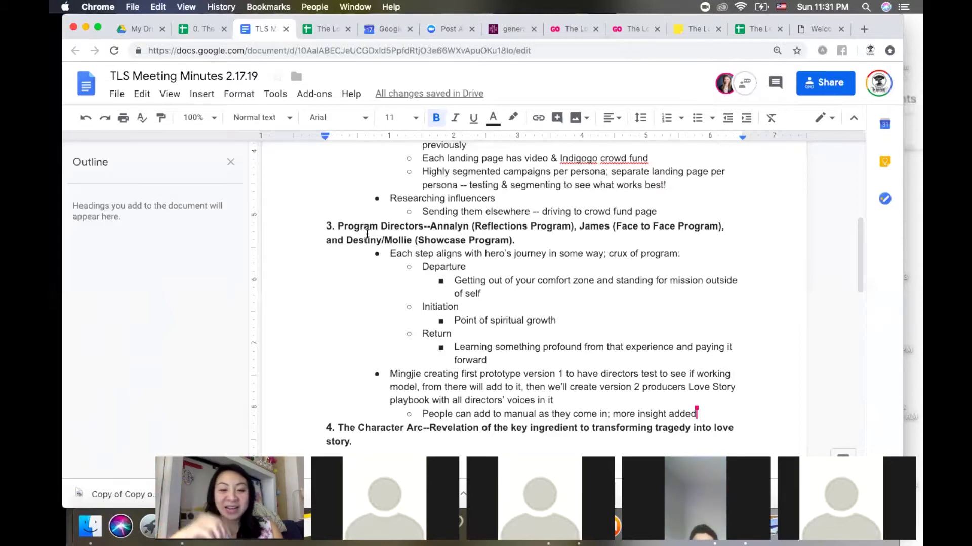
scroll(367, 233, "down", 5)
scroll(367, 234, "up", 2)
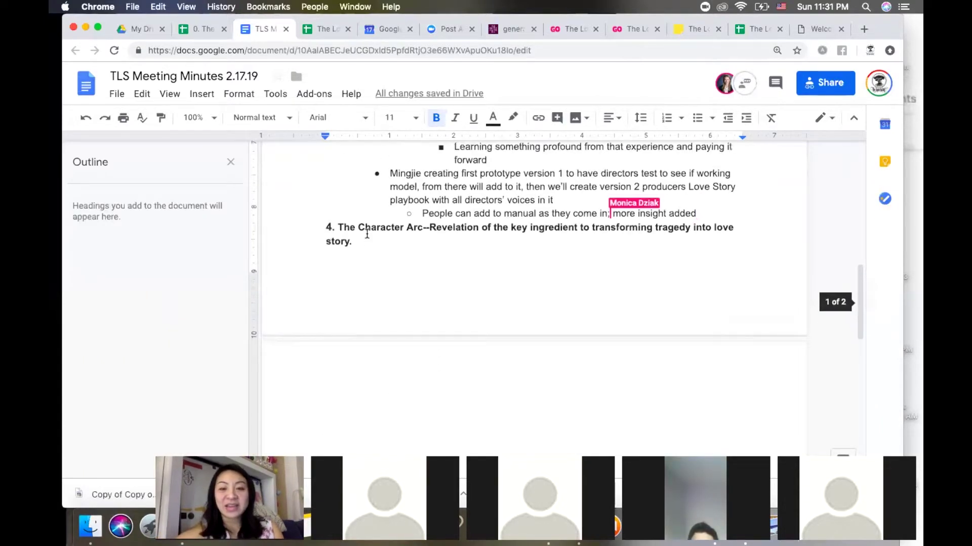
scroll(367, 234, "up", 3)
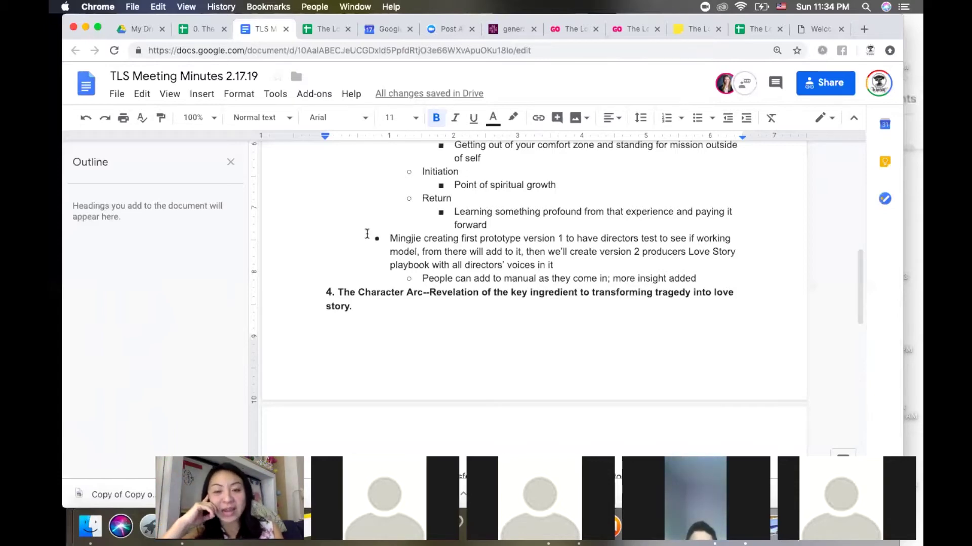
Step: Scroll the minutes to the top and back, then bring up The Love Story Wireframes board
scroll(366, 233, "up", 10)
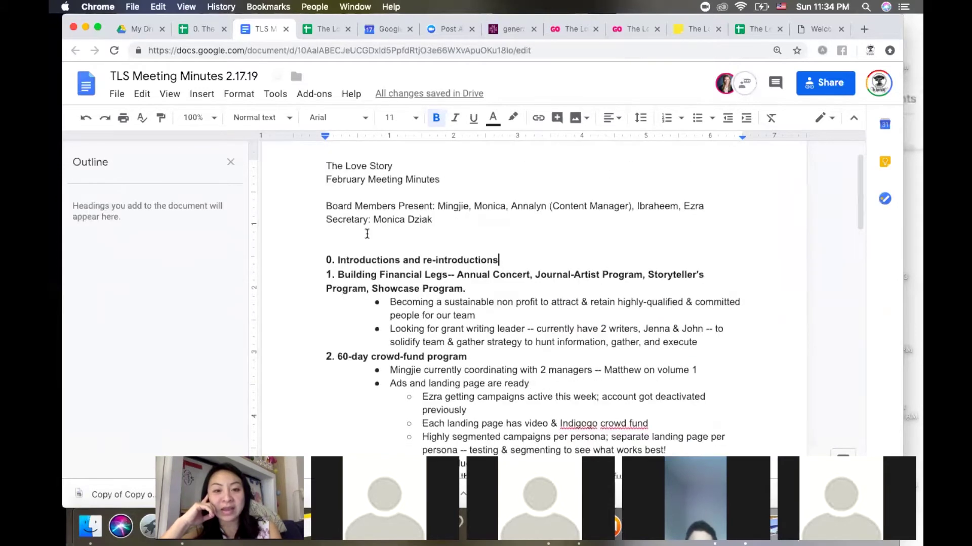
scroll(366, 233, "down", 6)
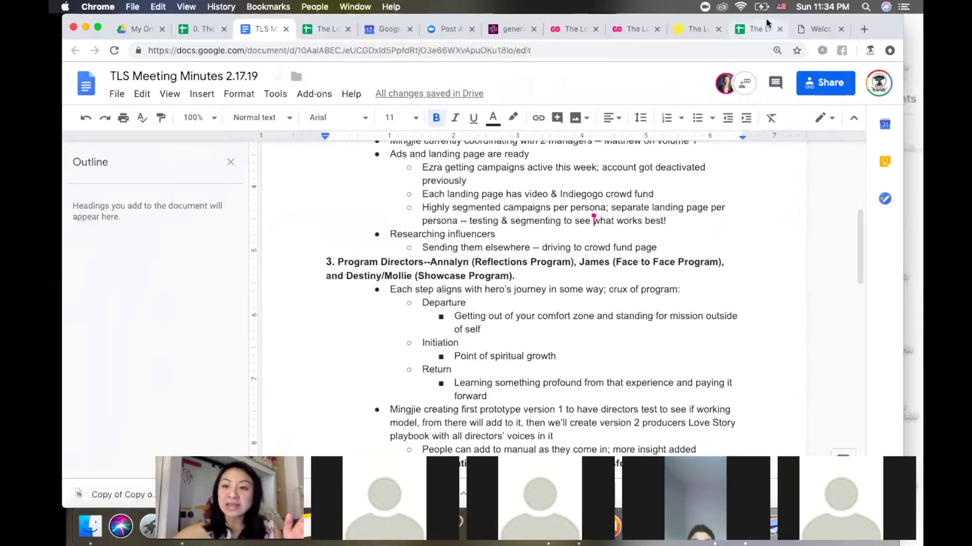
left_click_drag(767, 21, 804, 93)
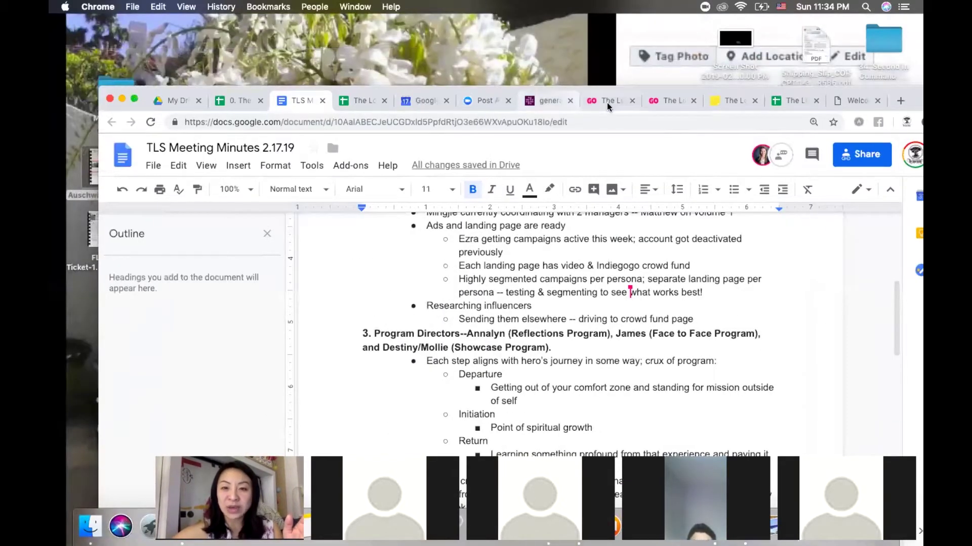
left_click(726, 102)
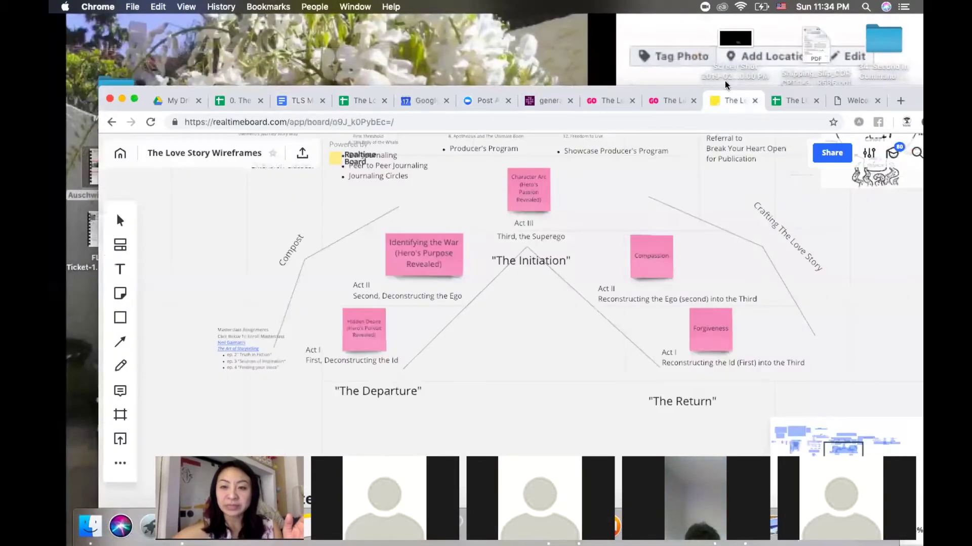
left_click_drag(724, 94, 690, 9)
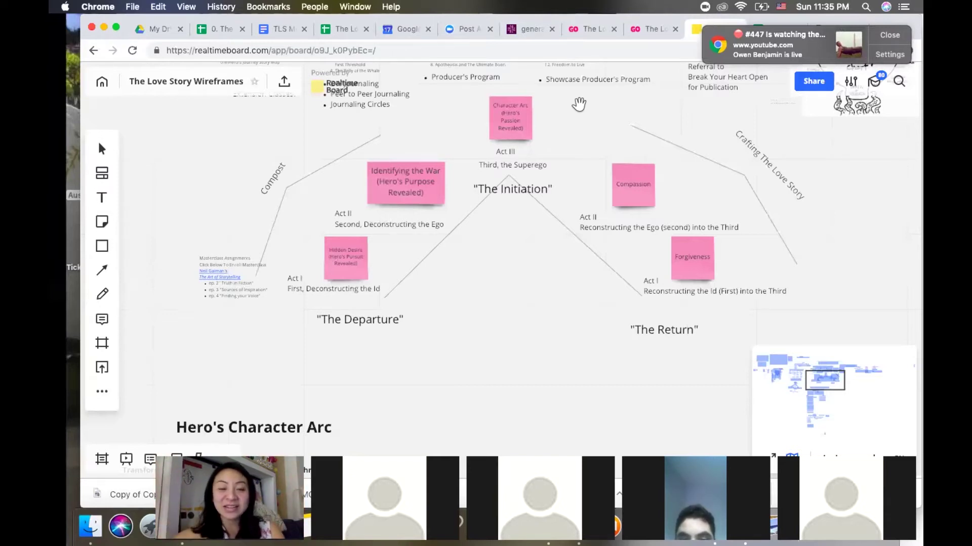
scroll(540, 253, "up", 3)
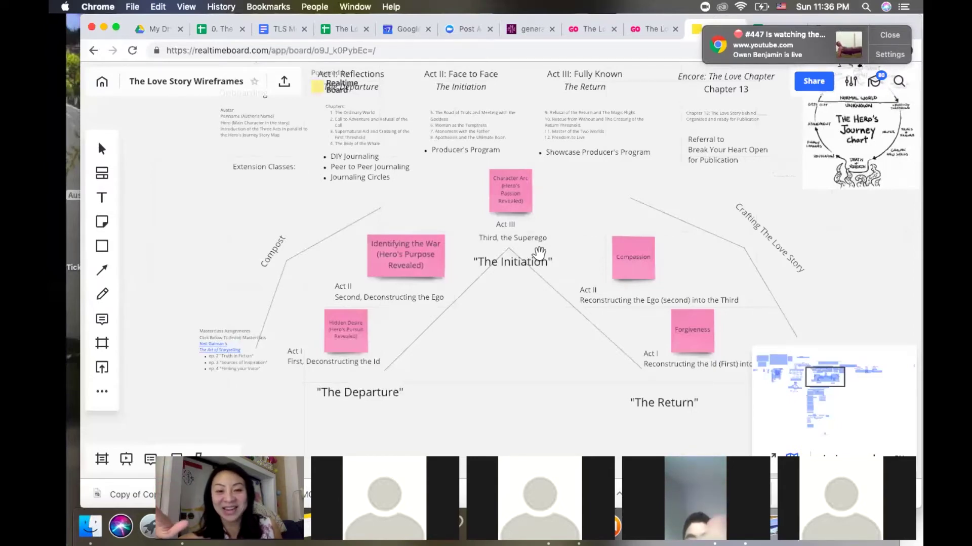
scroll(540, 253, "down", 3)
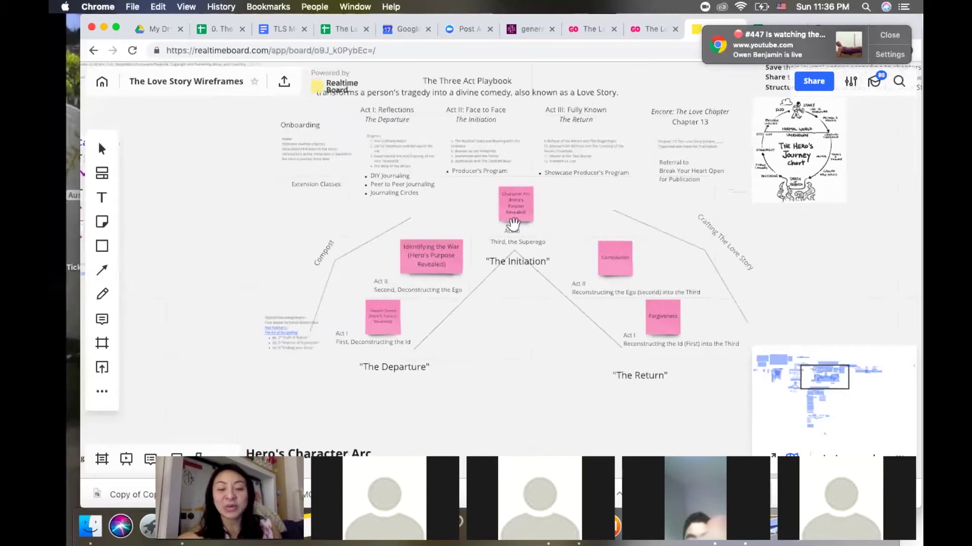
scroll(514, 223, "up", 3)
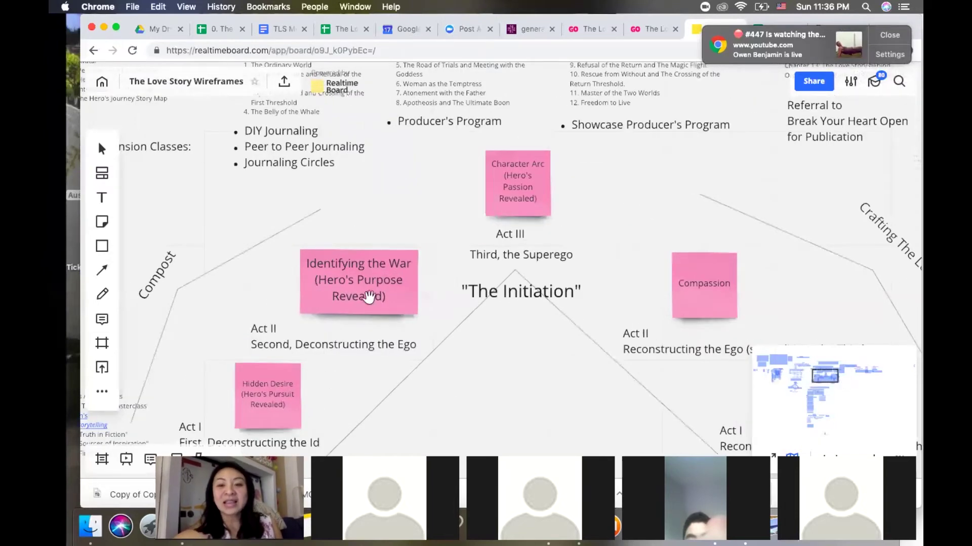
left_click_drag(369, 297, 358, 299)
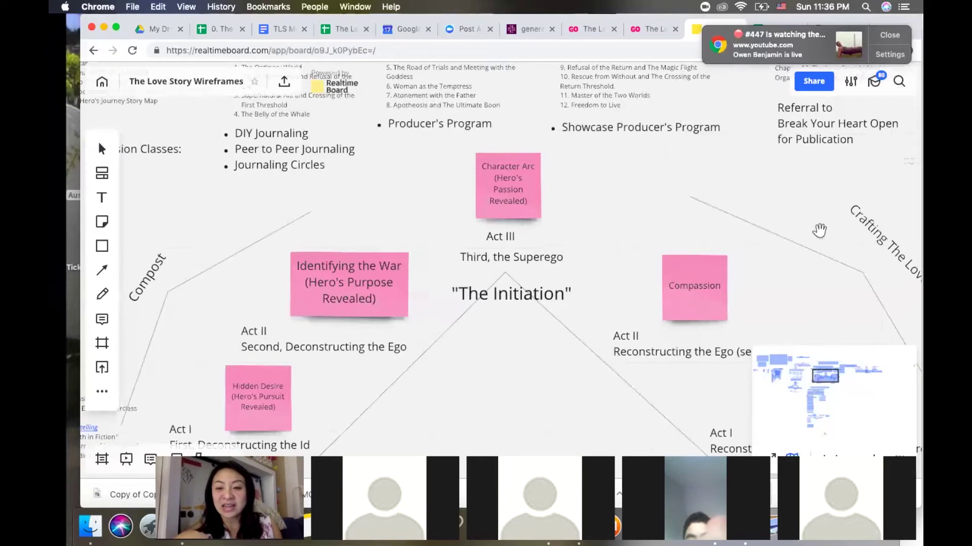
scroll(583, 314, "down", 5)
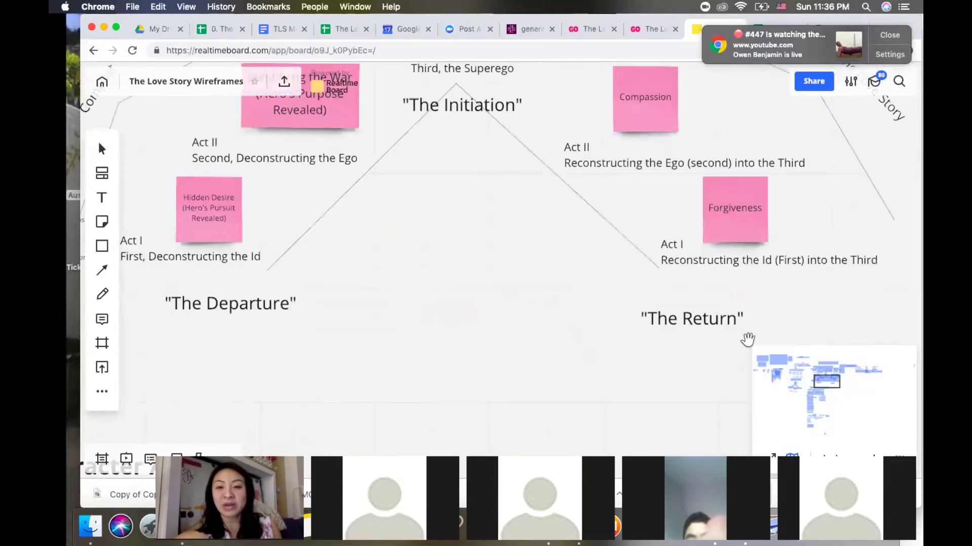
scroll(746, 342, "up", 2)
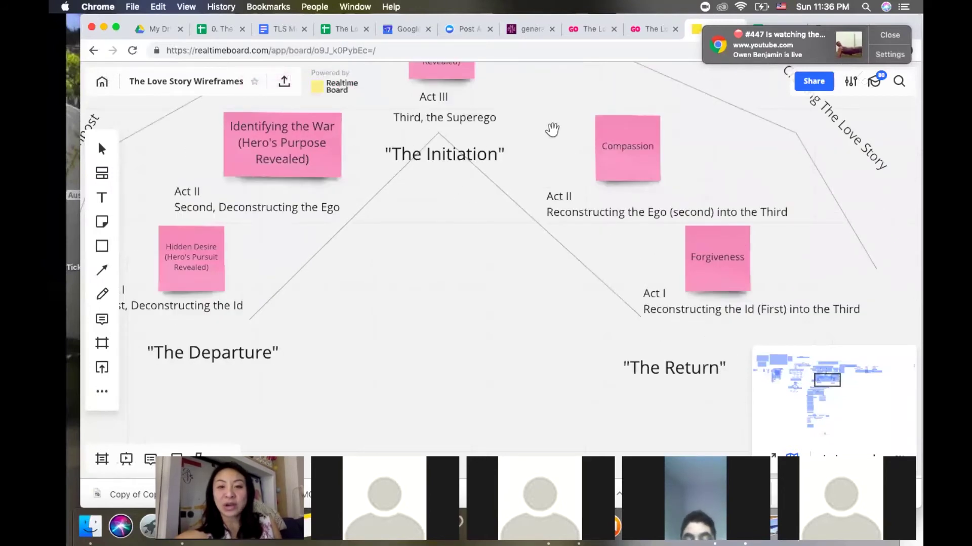
scroll(552, 130, "down", 3)
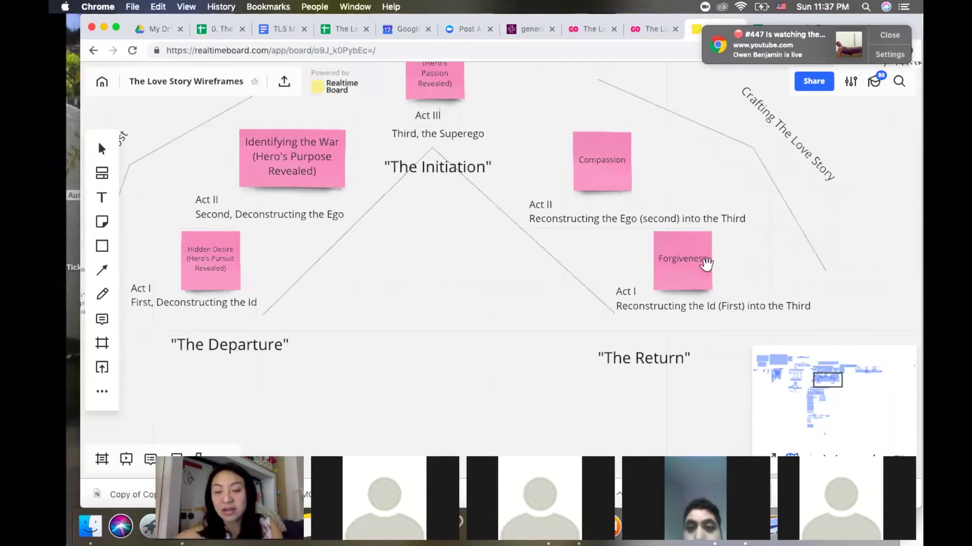
scroll(705, 263, "down", 5)
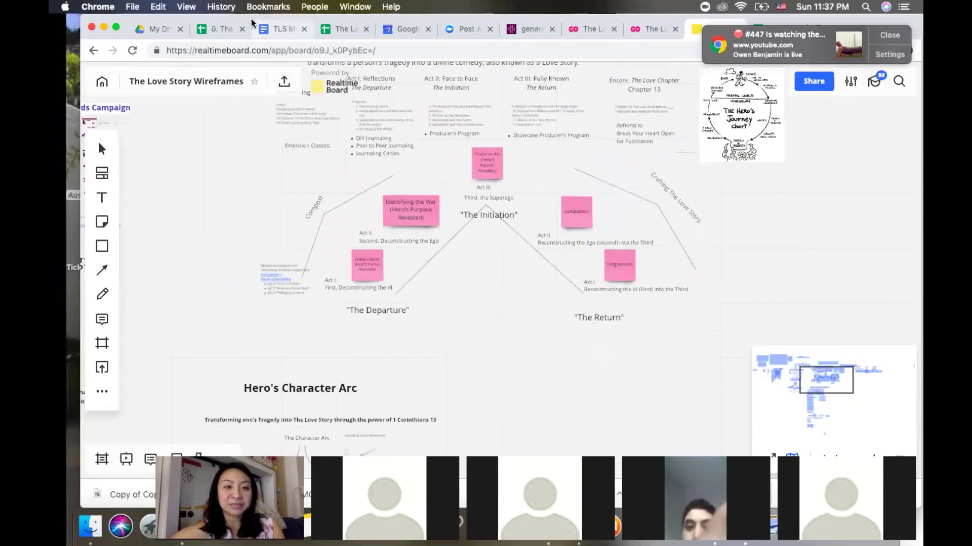
left_click_drag(249, 20, 249, 71)
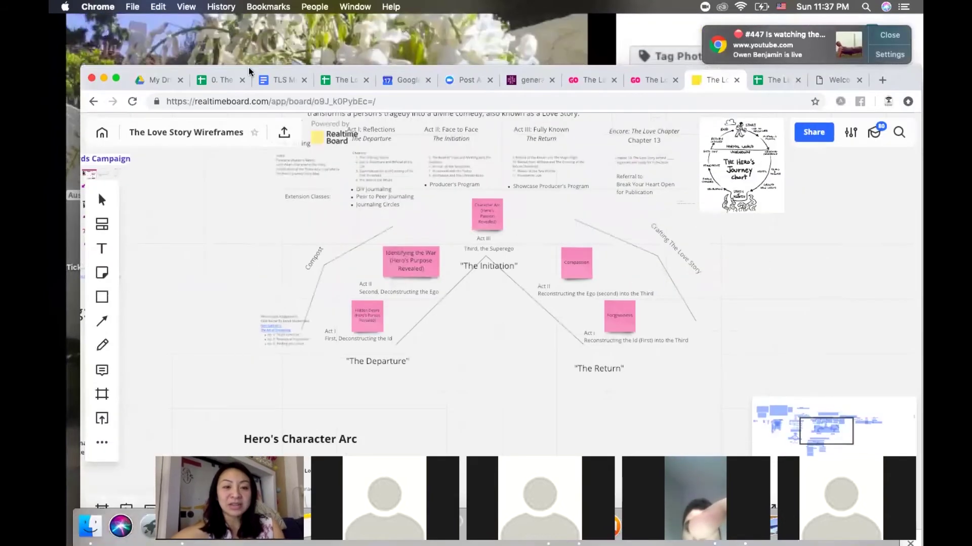
left_click(277, 86)
scroll(396, 342, "down", 5)
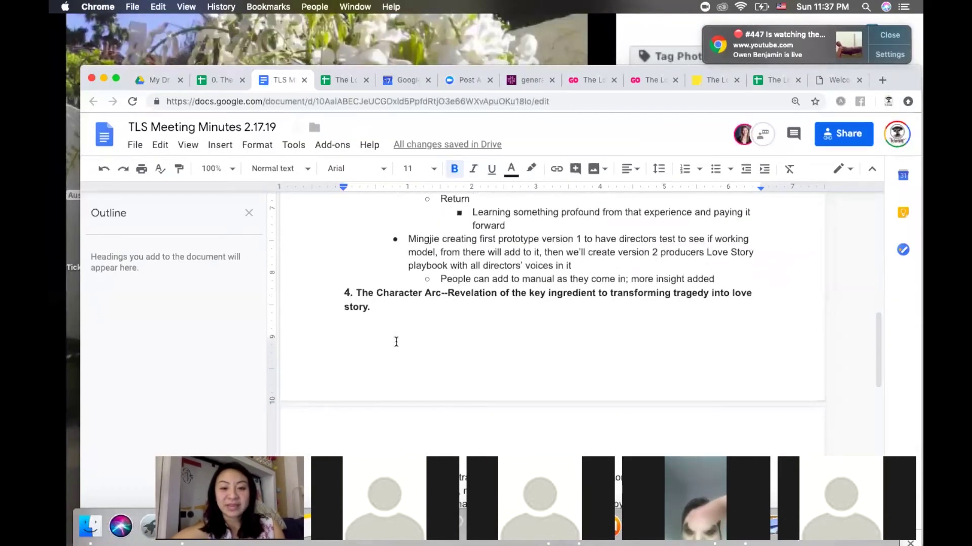
scroll(396, 342, "down", 5)
scroll(396, 342, "up", 2)
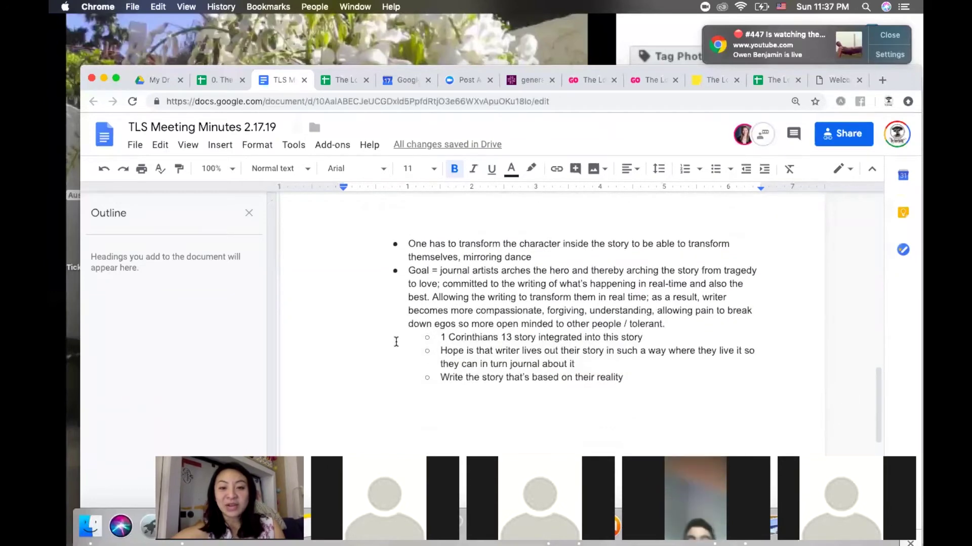